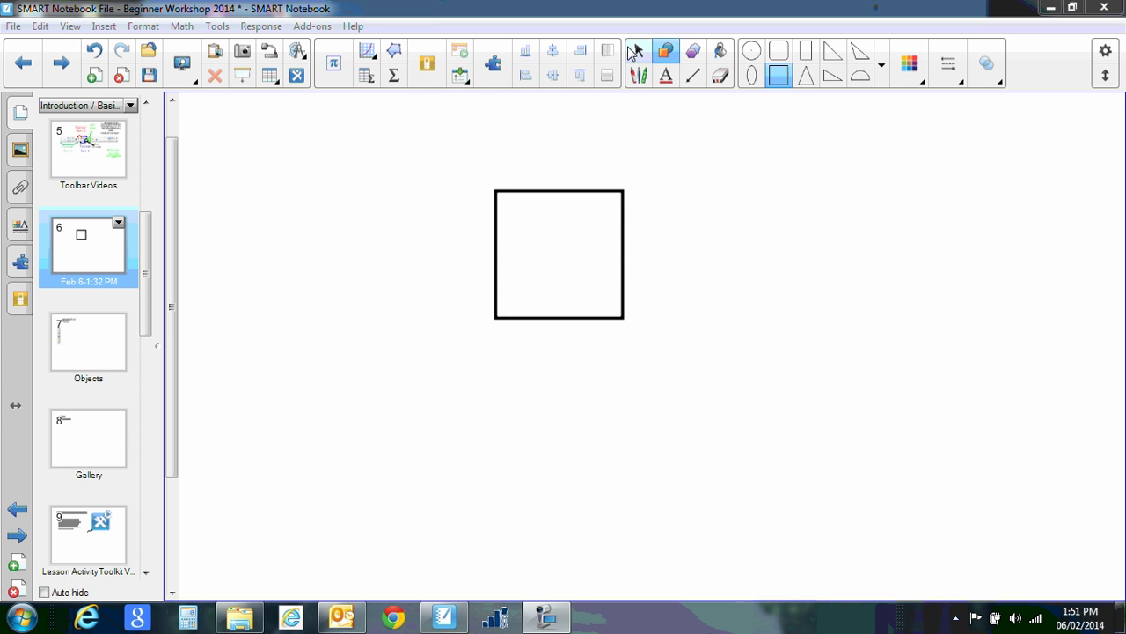
Select the black-outlined square on the page and open its properties.
left_click(634, 51)
left_click(607, 192)
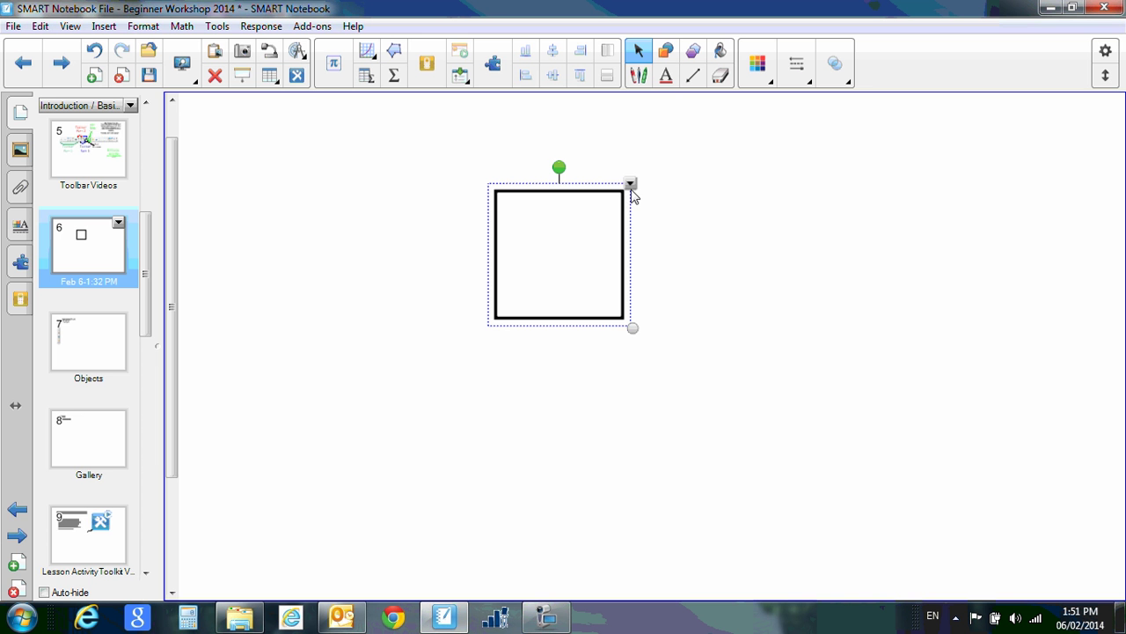
left_click(630, 184)
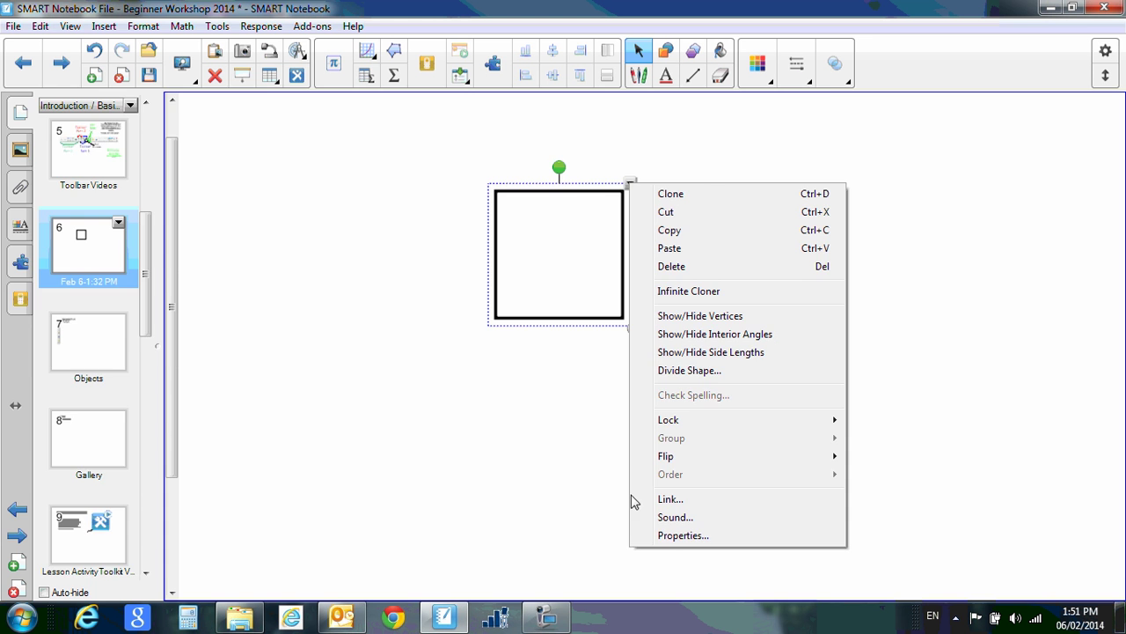
left_click(665, 535)
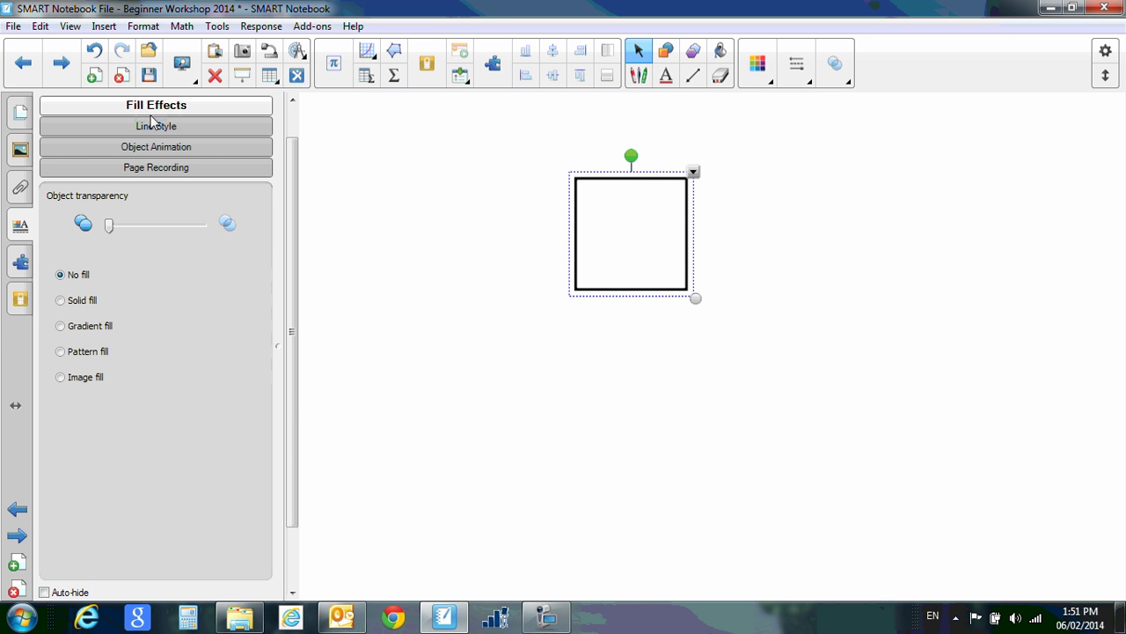
Give the square a solid fill, trying red and a medium green.
left_click(60, 301)
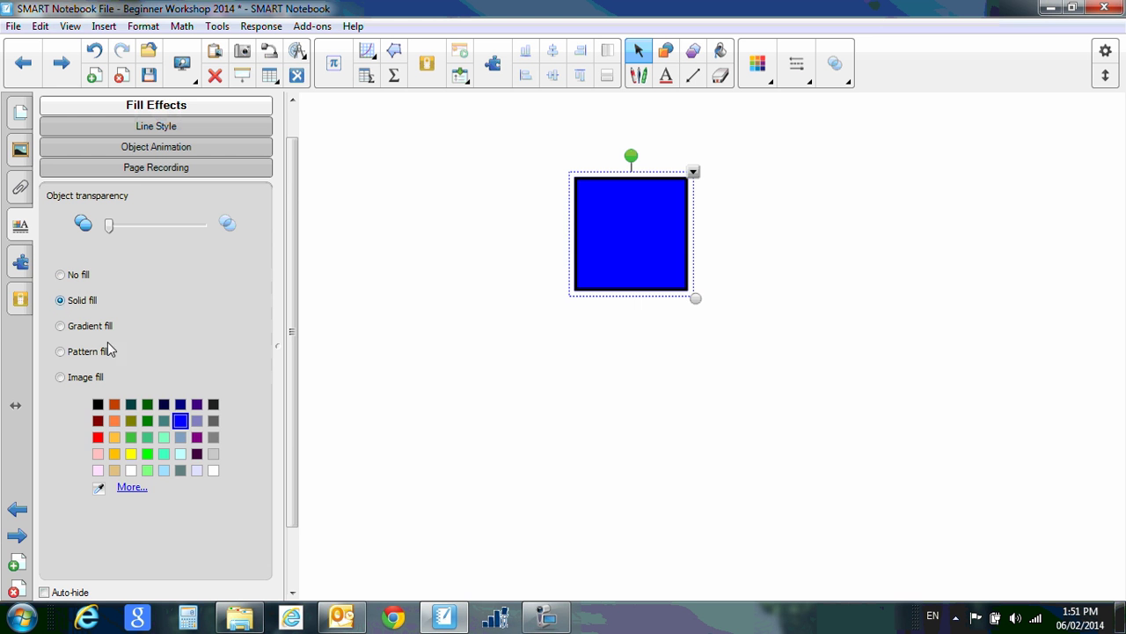
left_click(98, 437)
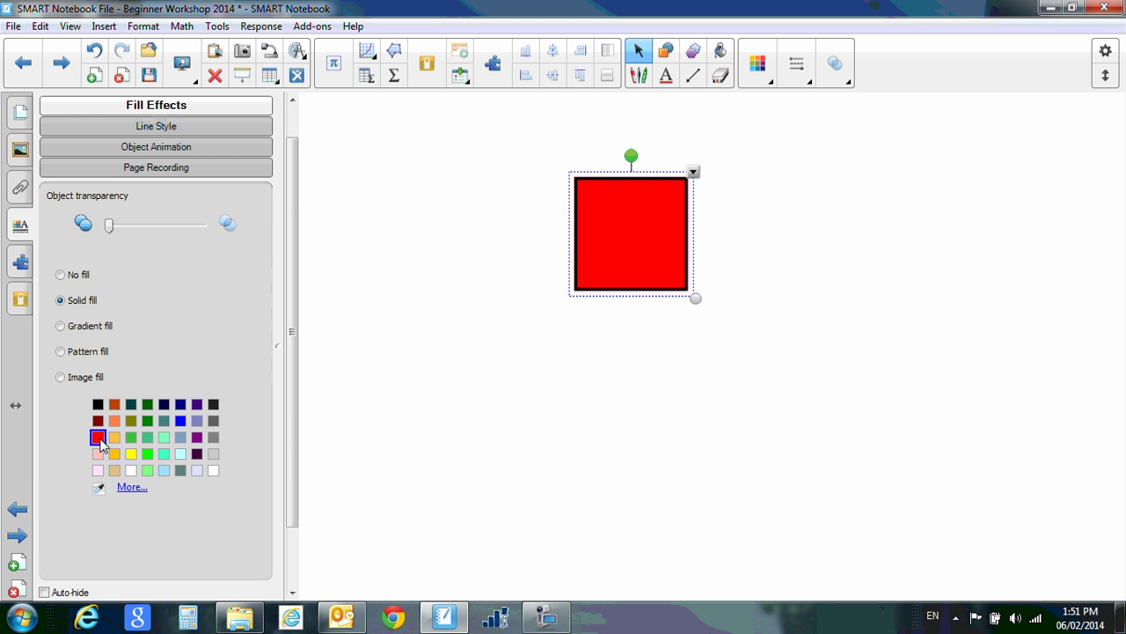
left_click(148, 437)
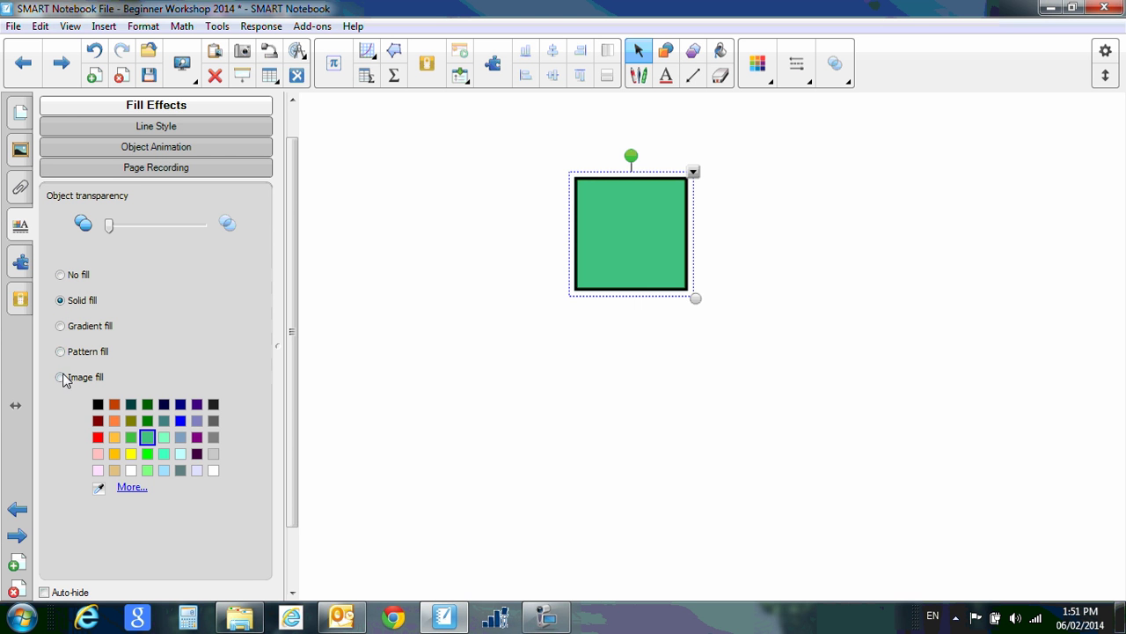
Apply a vertical gradient fill from white to dark navy and make the square slightly transparent.
left_click(60, 326)
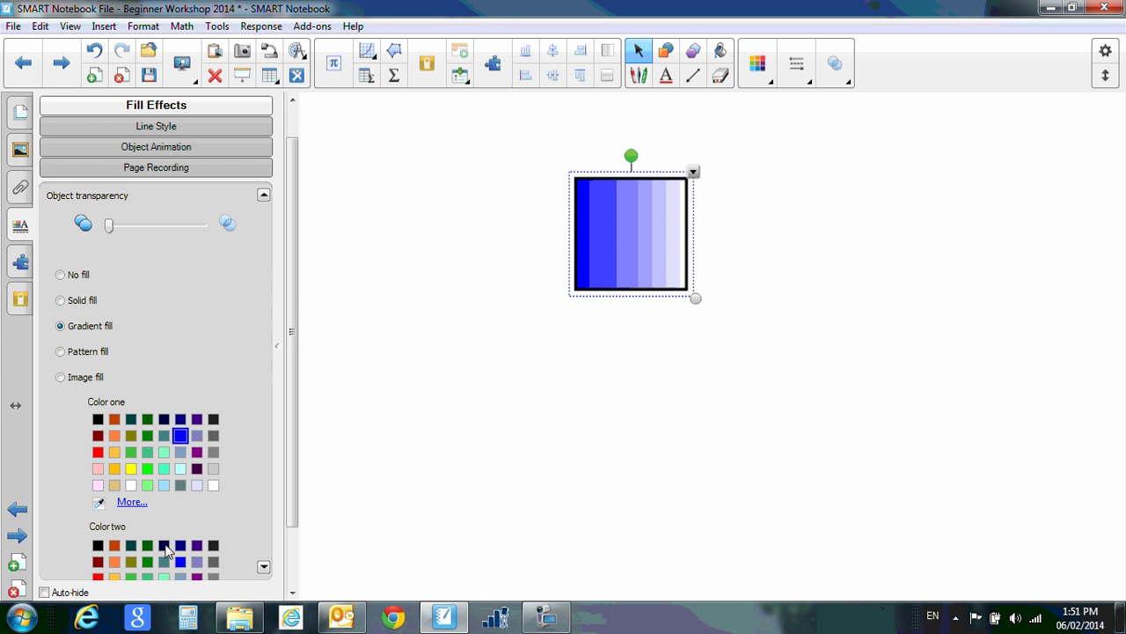
left_click(165, 546)
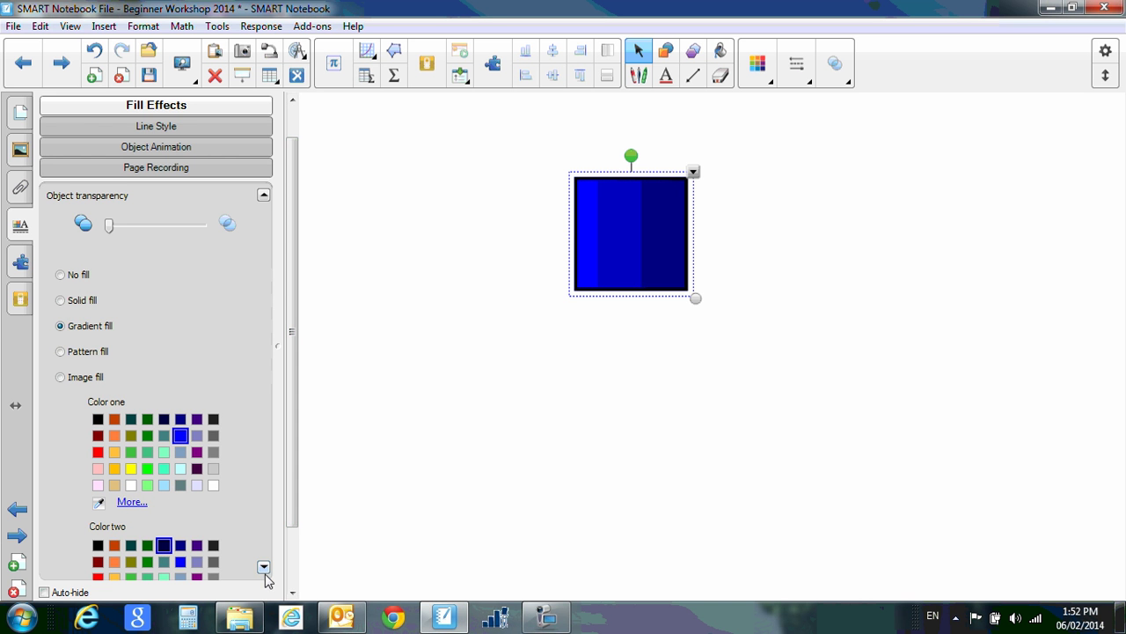
left_click(264, 568)
left_click(212, 535)
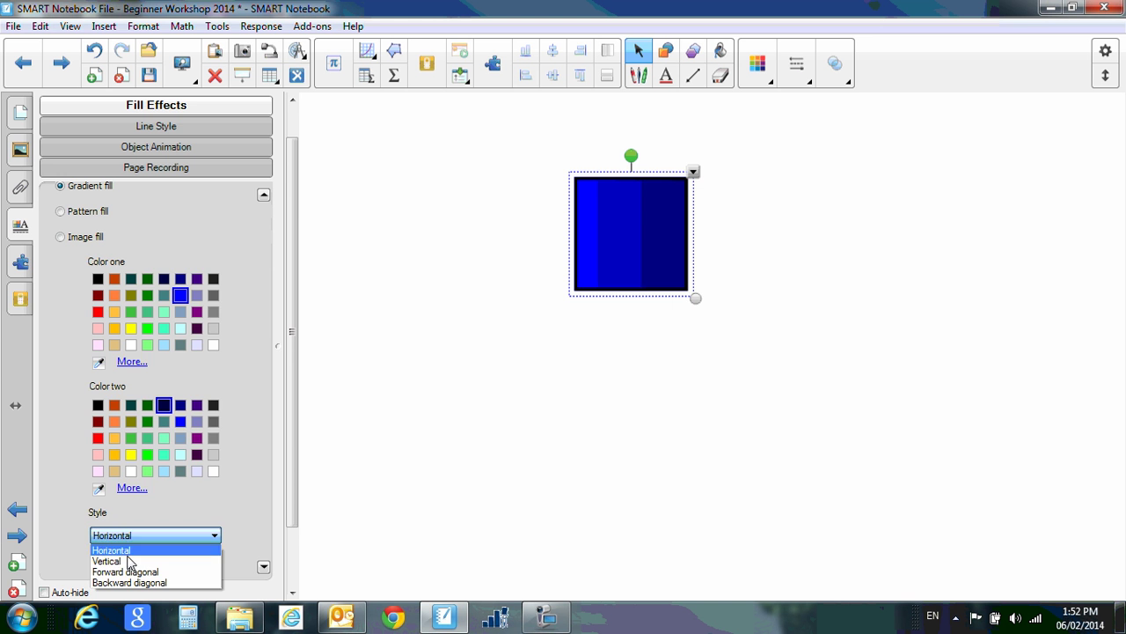
left_click(124, 562)
left_click(213, 344)
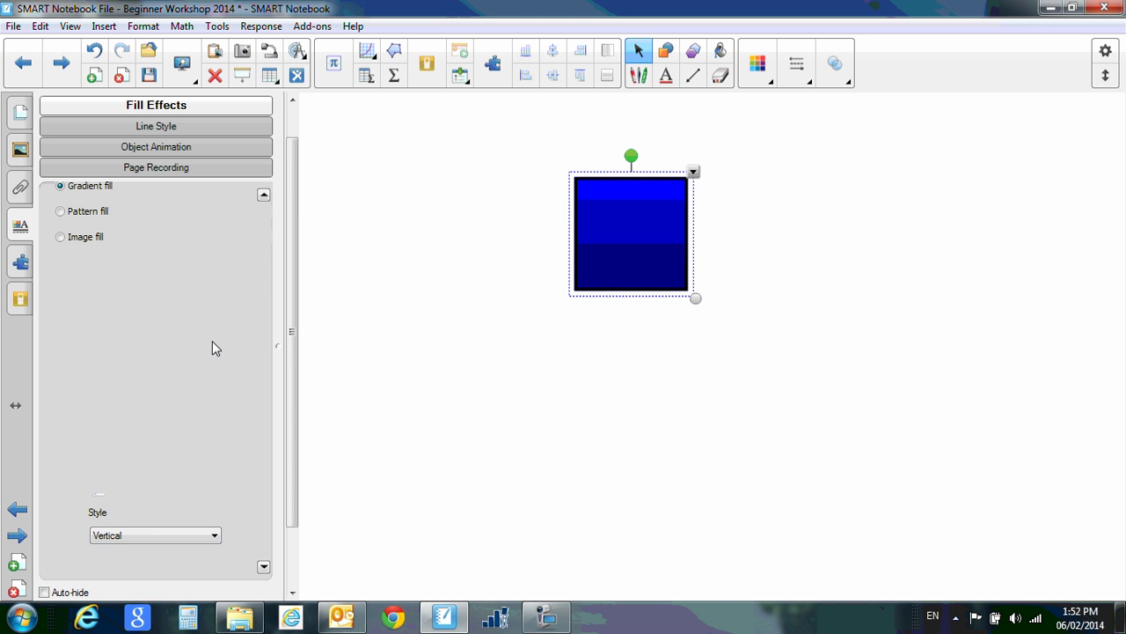
left_click(263, 194)
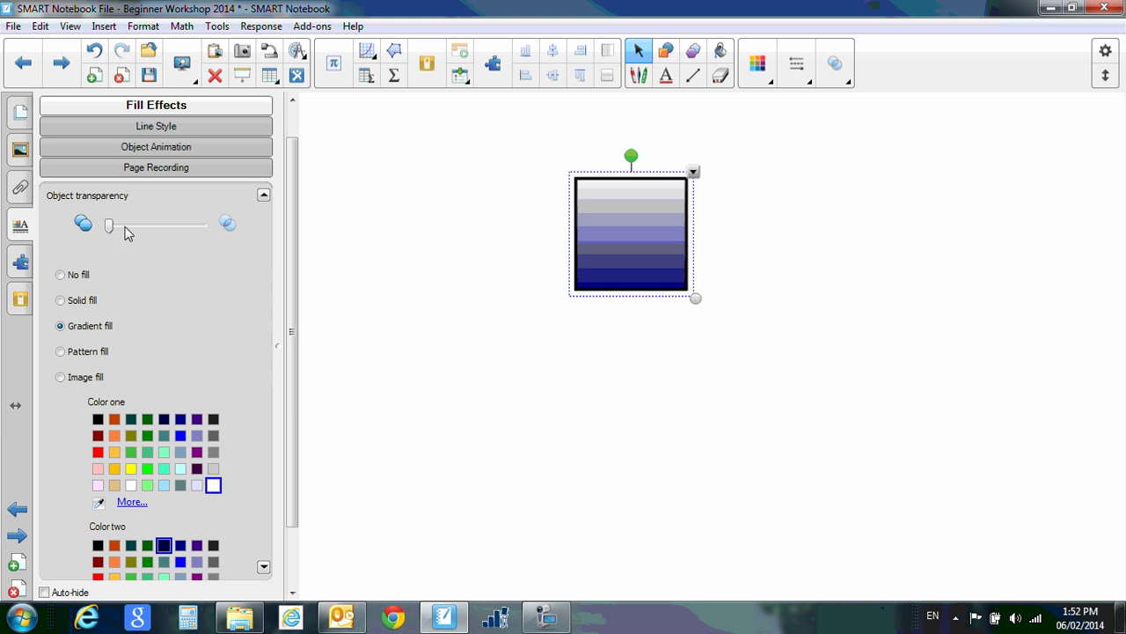
mouse_move(109, 226)
left_mouse_down()
mouse_move(164, 225)
mouse_move(131, 226)
left_mouse_up()
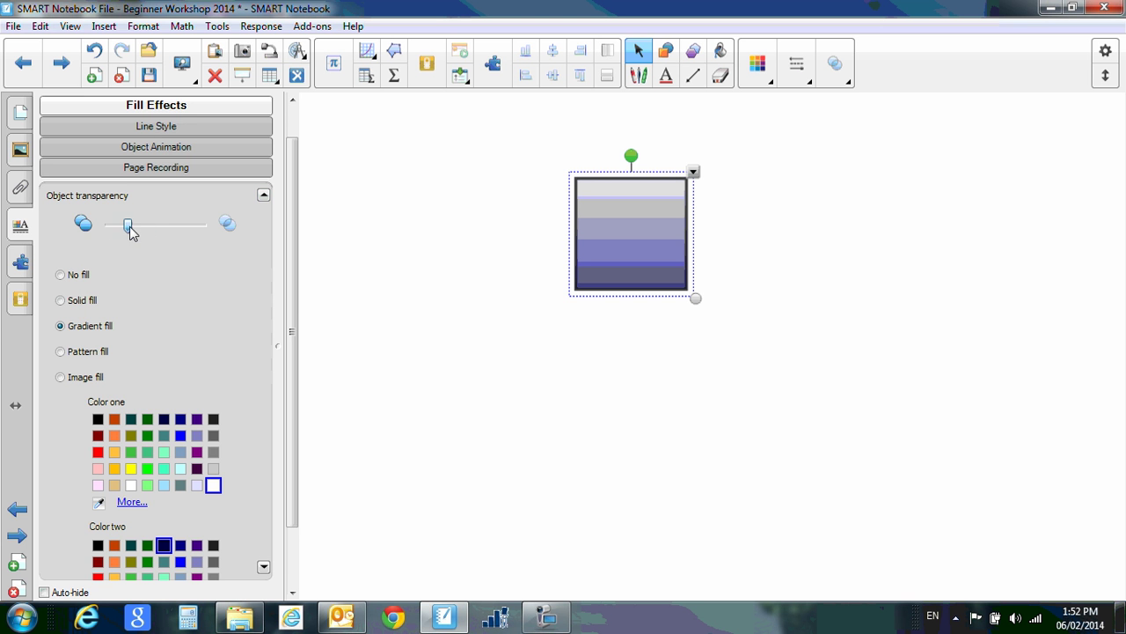
Restyle the square's outline with a grey-blue colour, the fourth line thickness and a dashed line style.
left_click(155, 128)
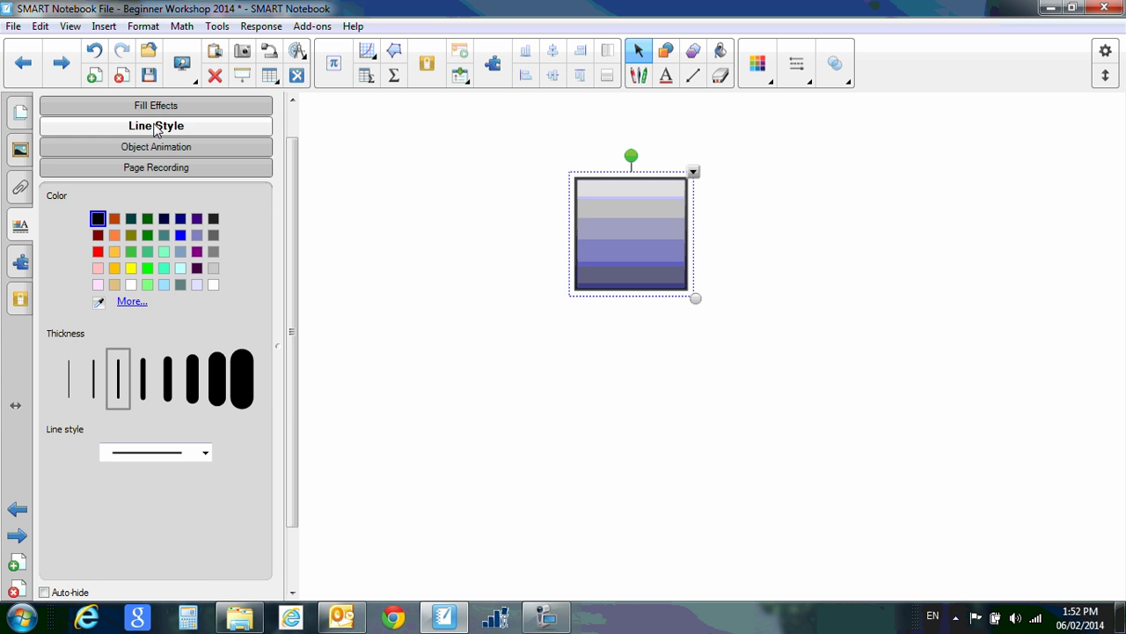
left_click(164, 236)
left_click(214, 377)
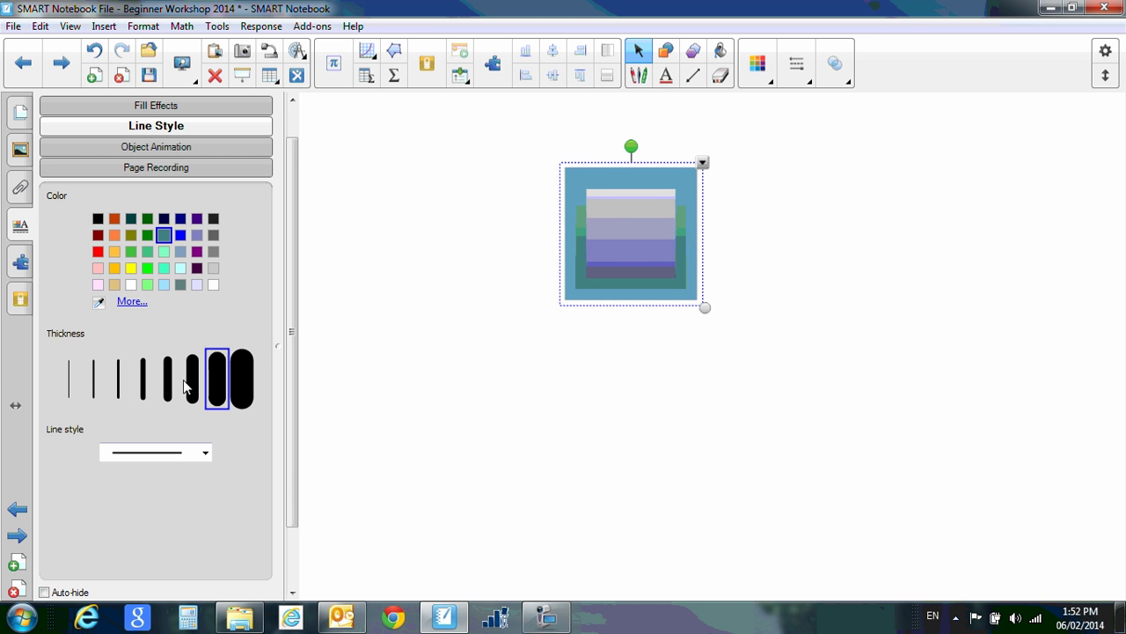
left_click(180, 252)
left_click(145, 377)
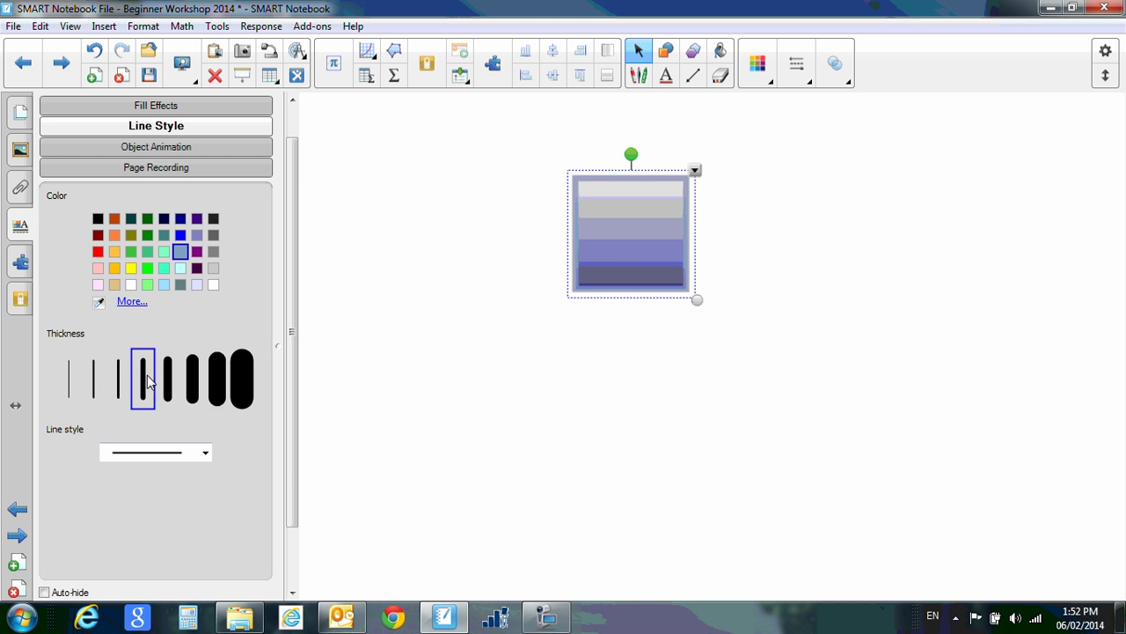
left_click(203, 456)
left_click(161, 489)
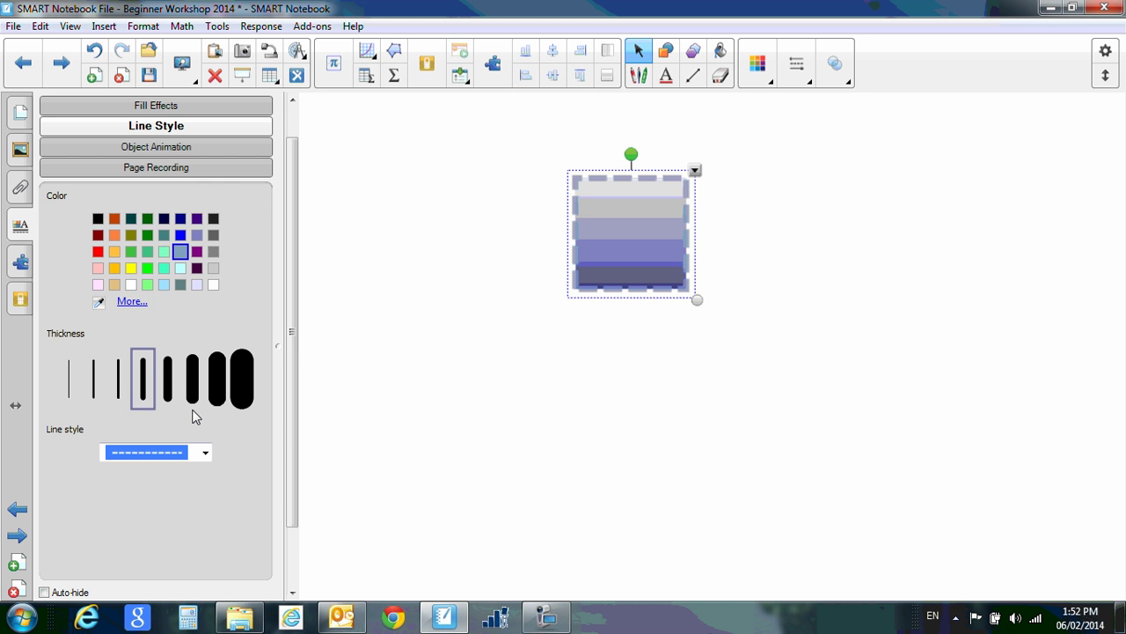
Animate the square with Spin, repeating twice and occurring when the page is entered.
left_click(163, 155)
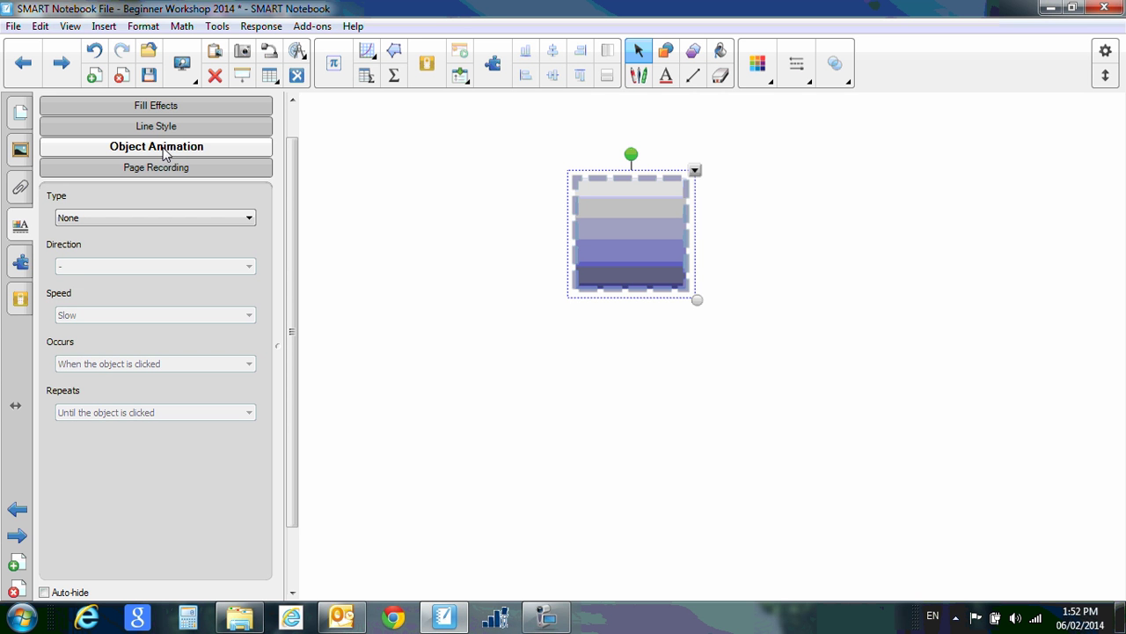
left_click(233, 223)
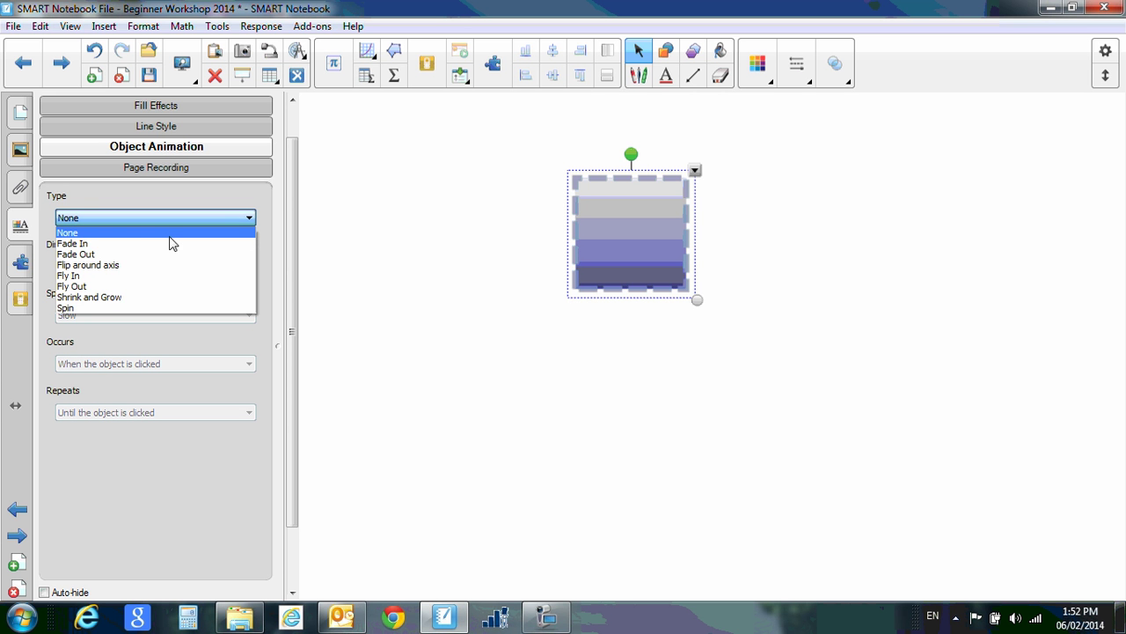
left_click(88, 310)
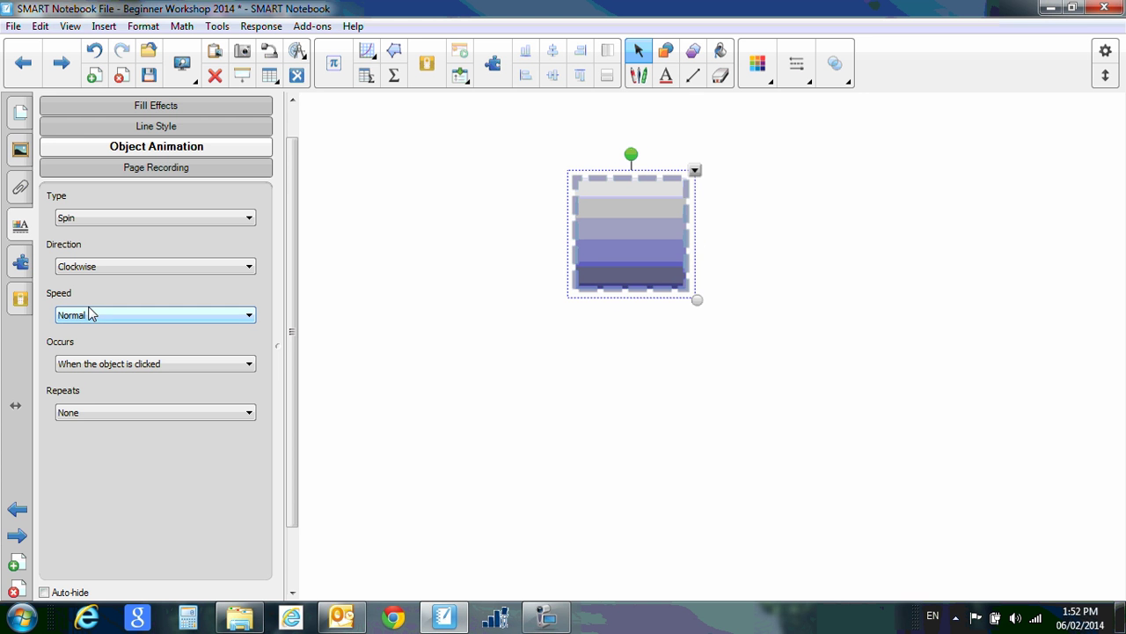
left_click(105, 412)
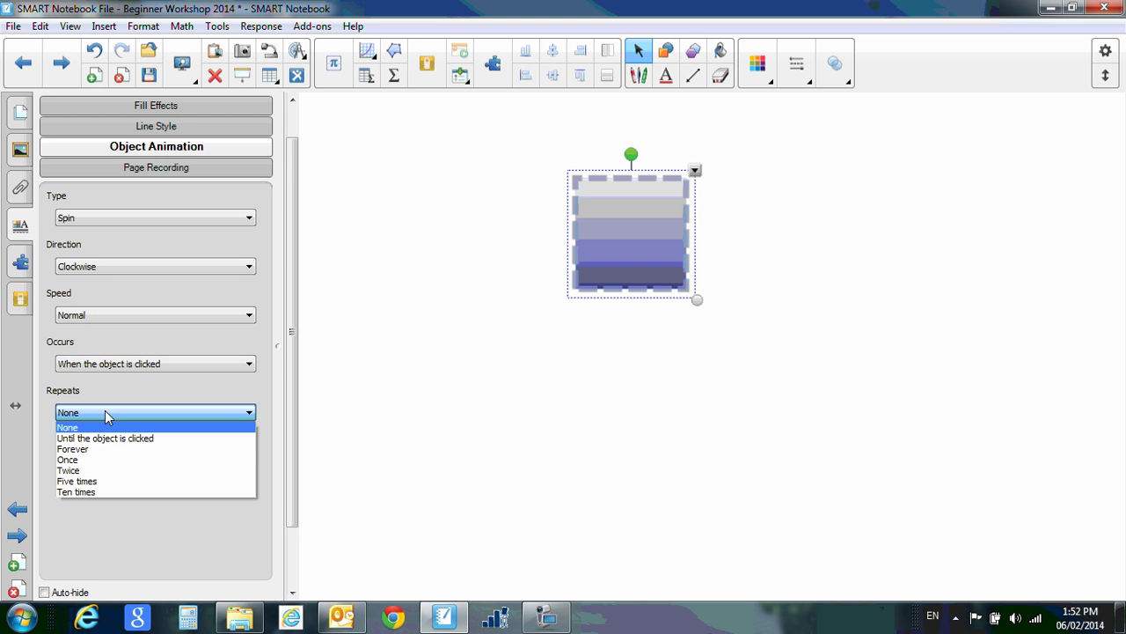
left_click(77, 471)
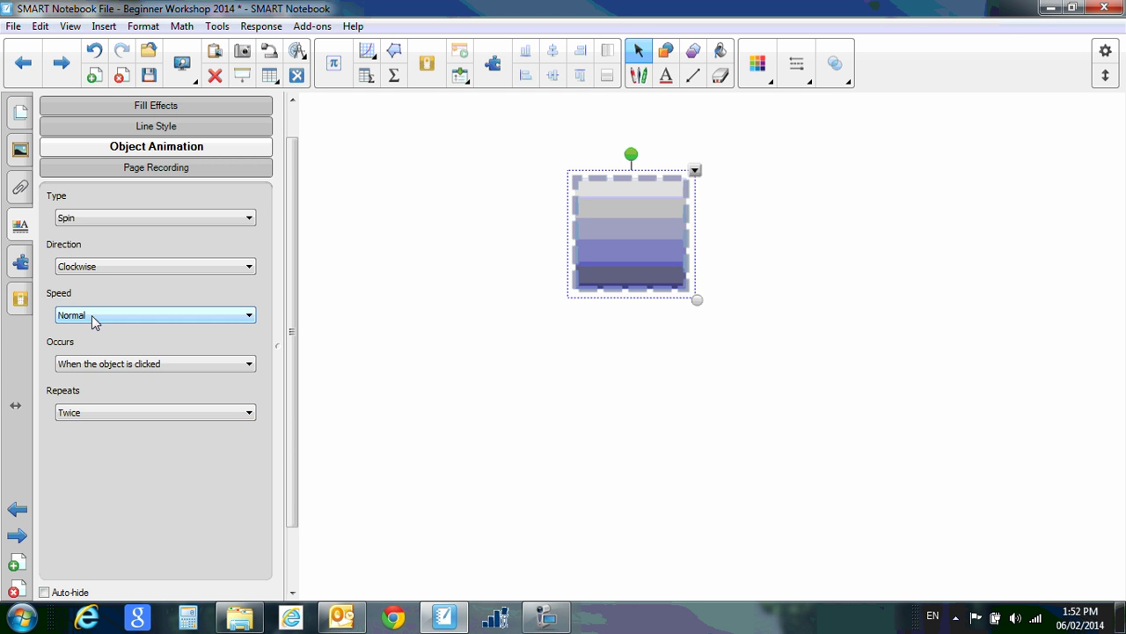
left_click(94, 368)
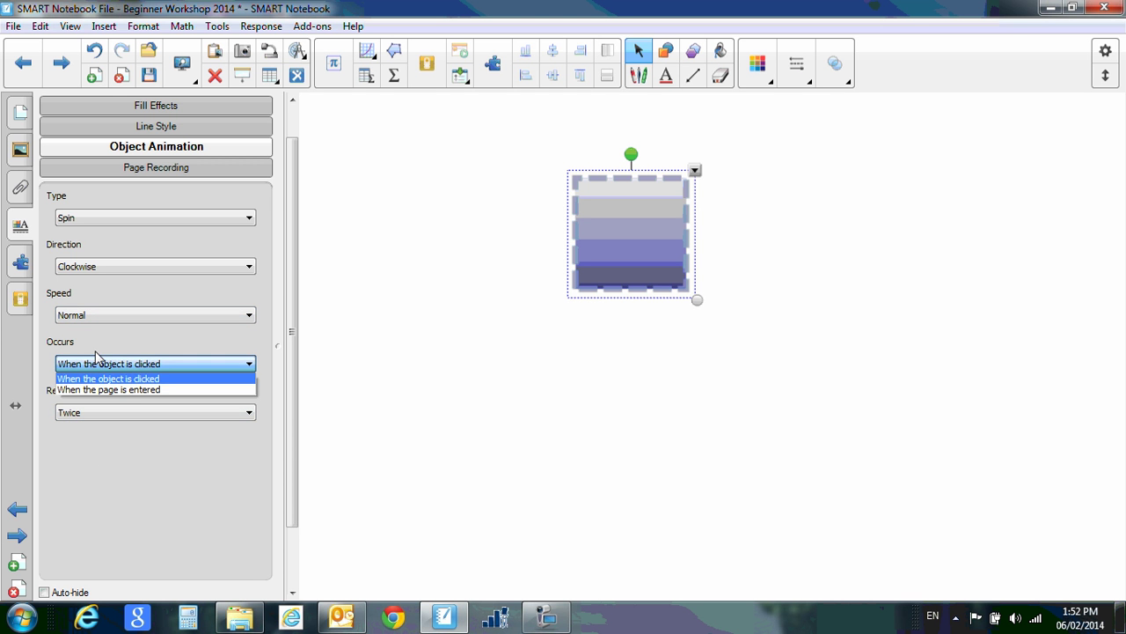
left_click(124, 390)
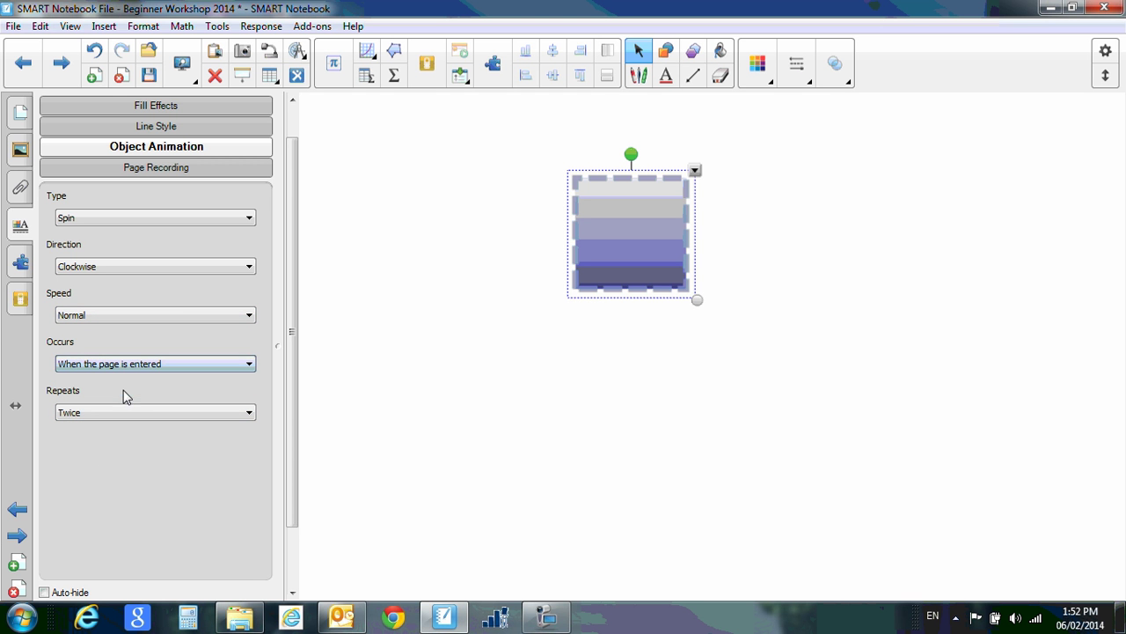
Leave the page and return to it to watch the spin animation, and review the square's animation settings.
left_click(23, 61)
left_click(59, 63)
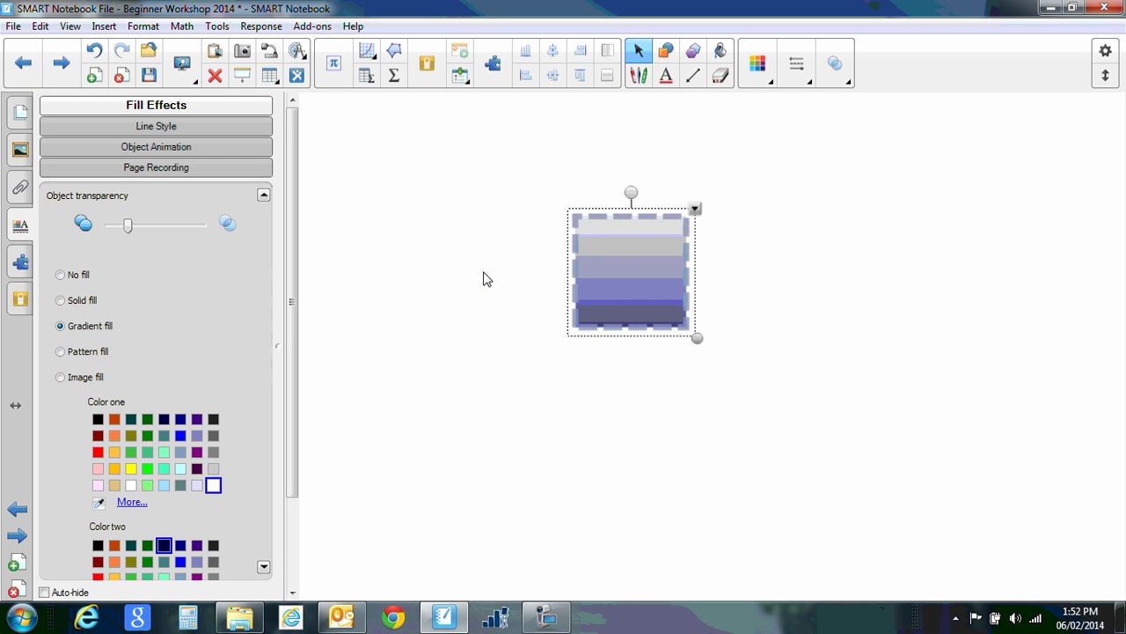
left_click(152, 148)
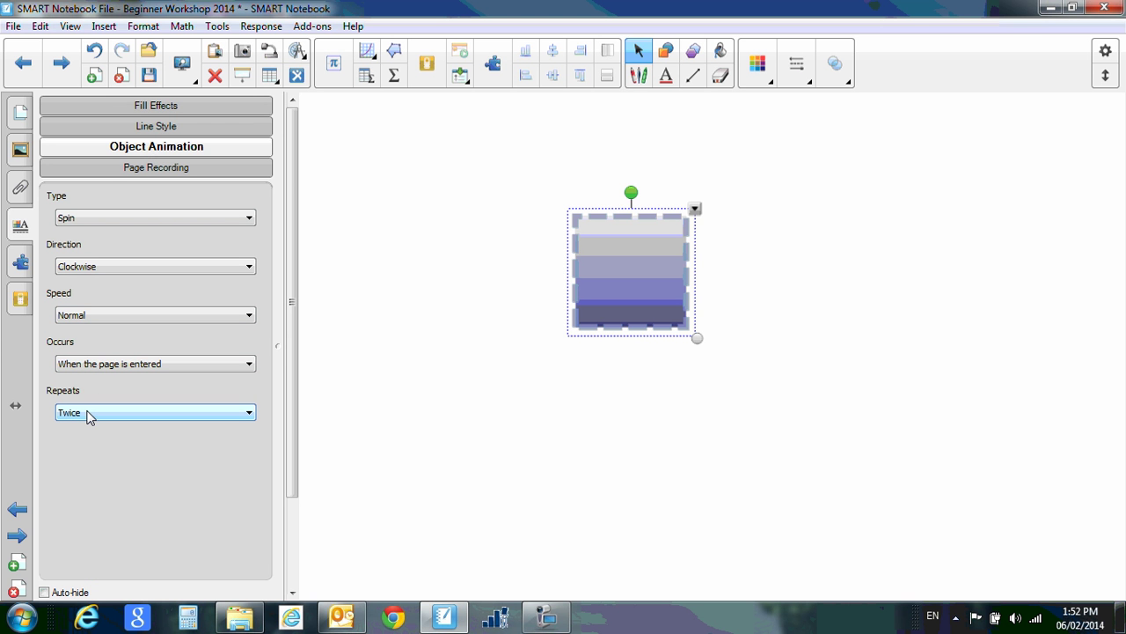
Move the square up and to the left on the page and start a page recording.
left_click(129, 169)
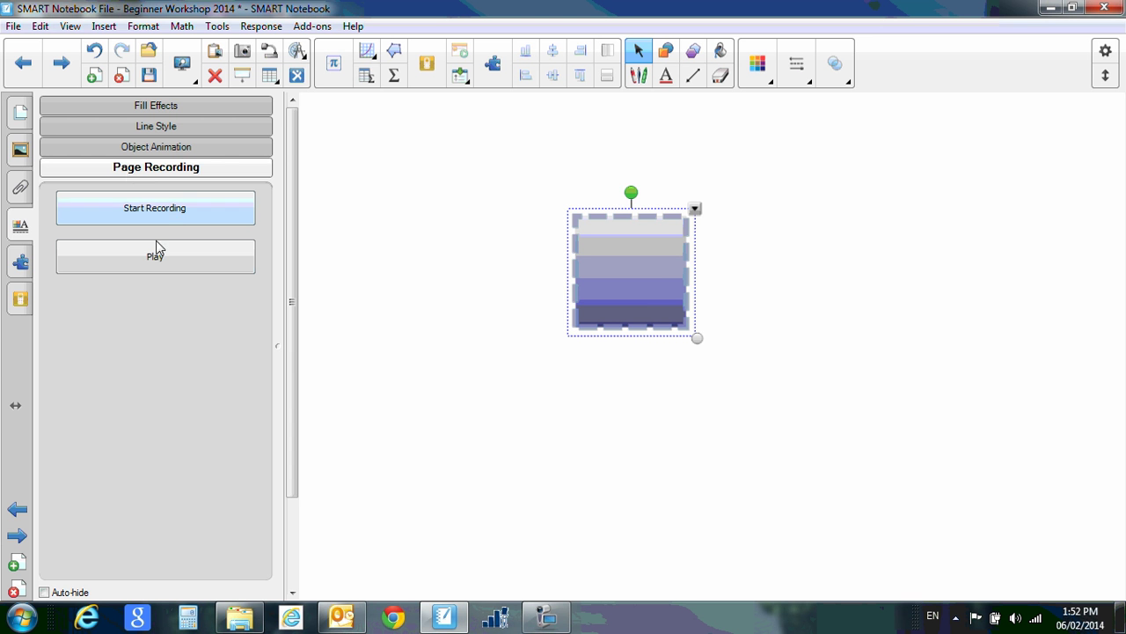
left_click_drag(658, 282, 517, 209)
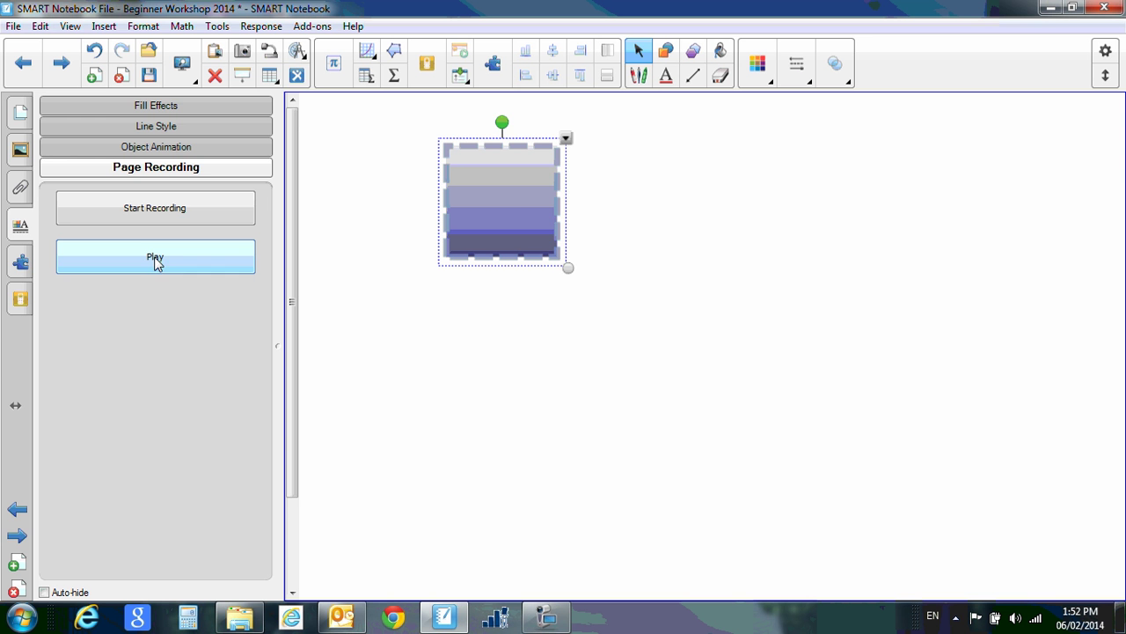
left_click(159, 211)
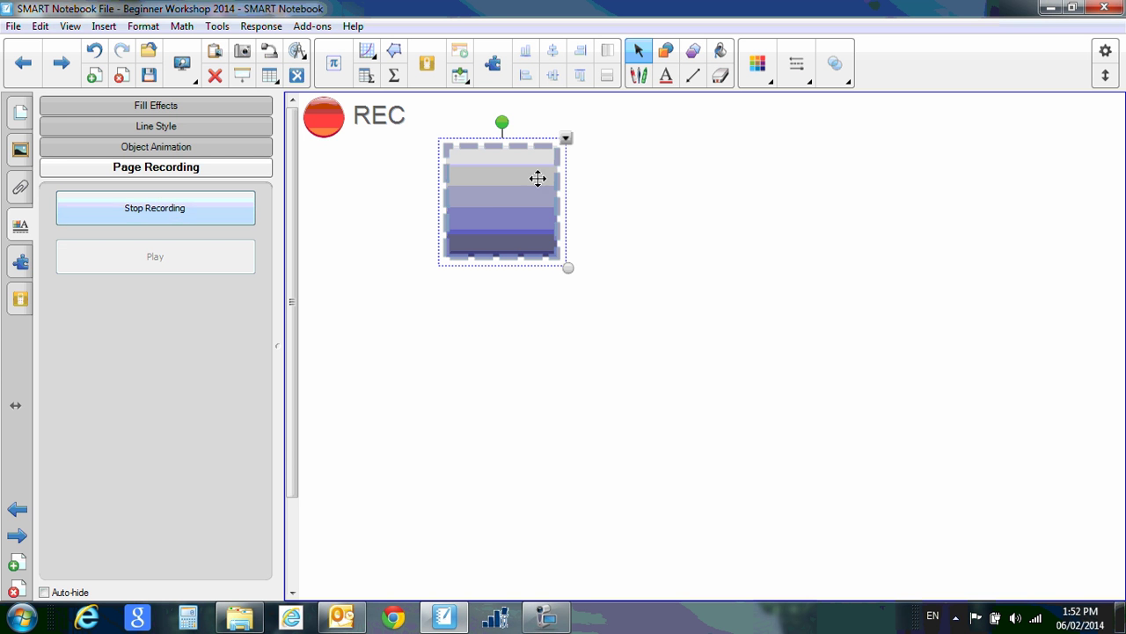
While the page recording runs, move the square down and add the text "1+1 = 2" beside it on the right.
left_click_drag(505, 184, 498, 256)
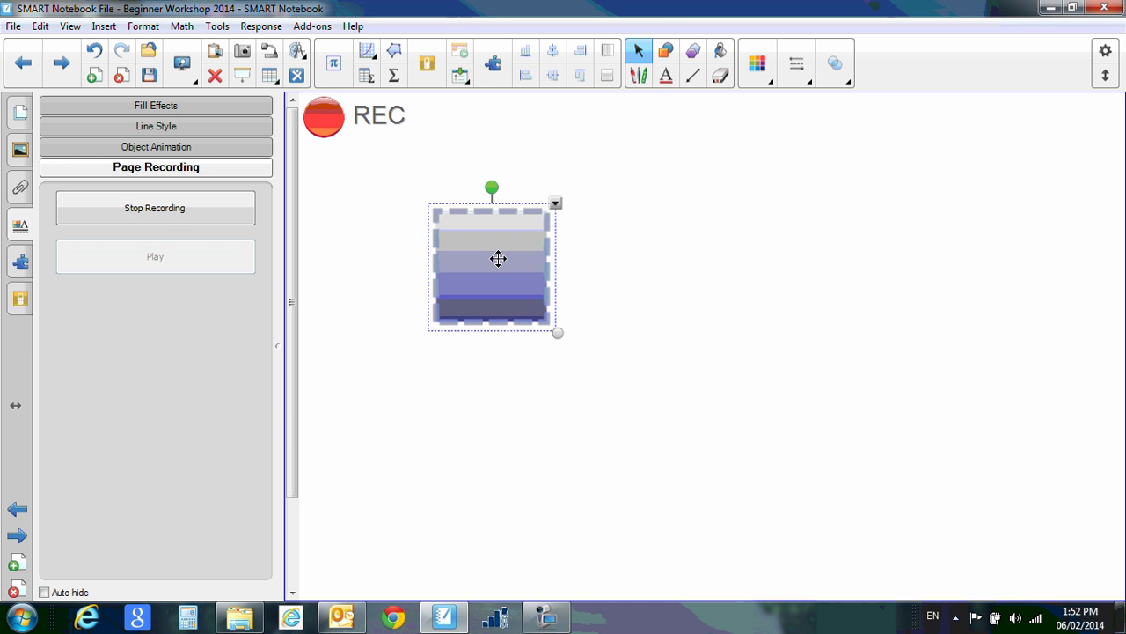
left_click(666, 76)
left_click(604, 216)
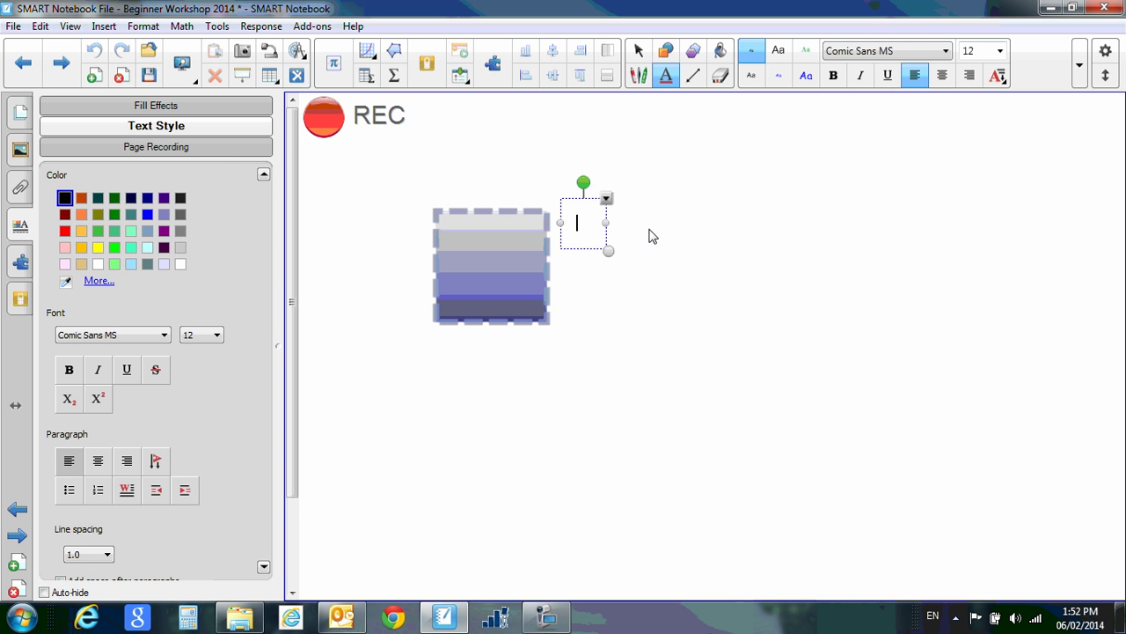
type("1")
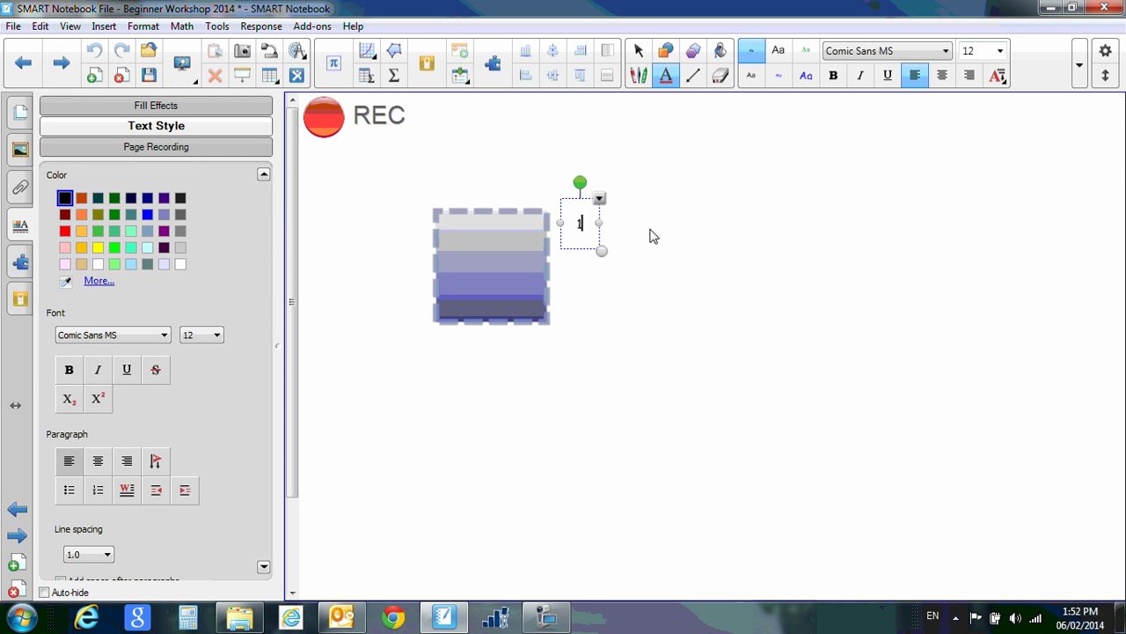
type("+1")
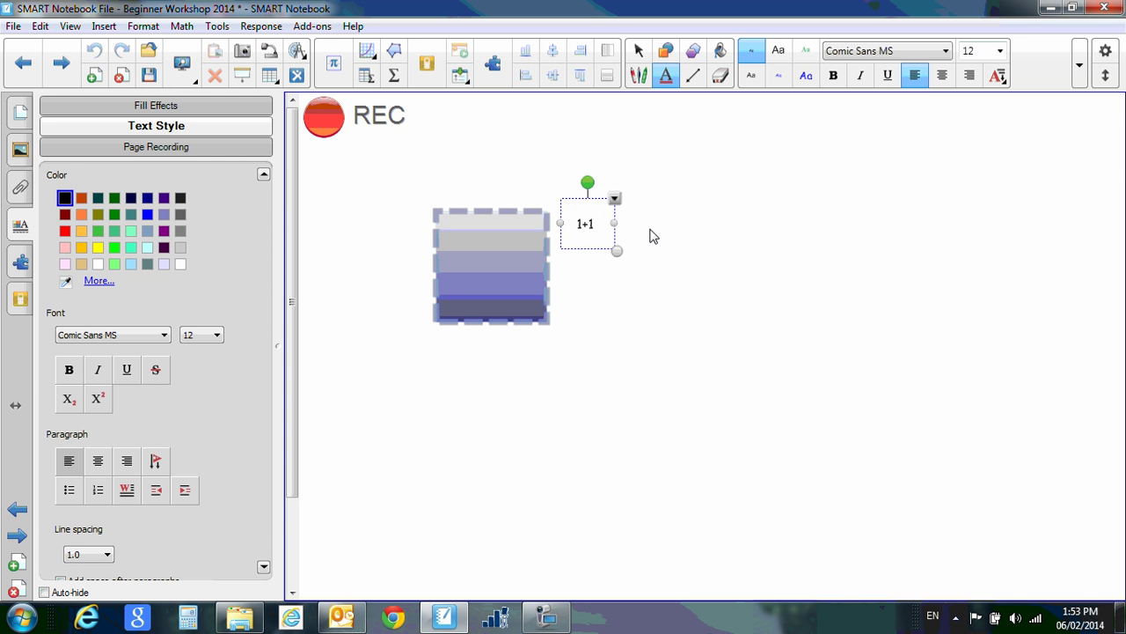
type(" = ")
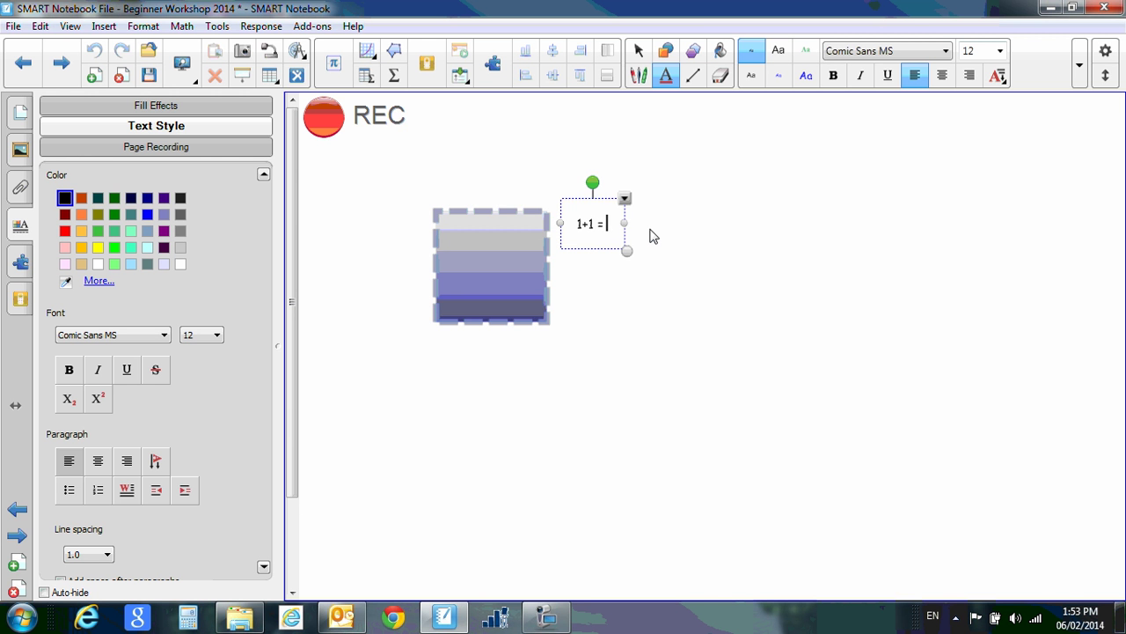
type("@")
key("BackSpace")
type("2")
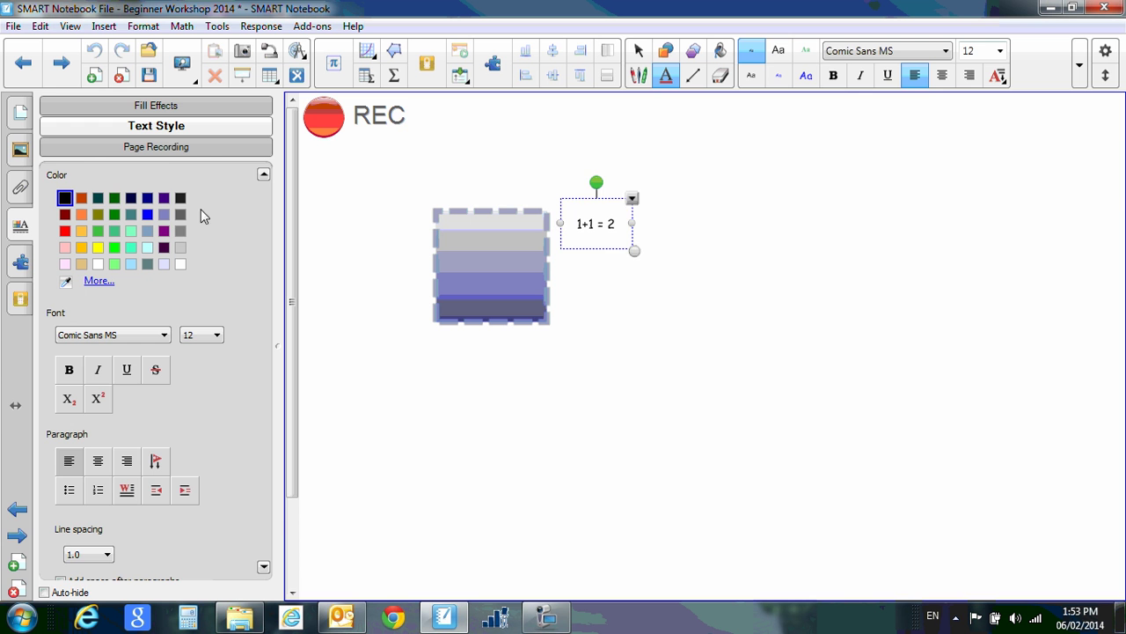
left_click(344, 133)
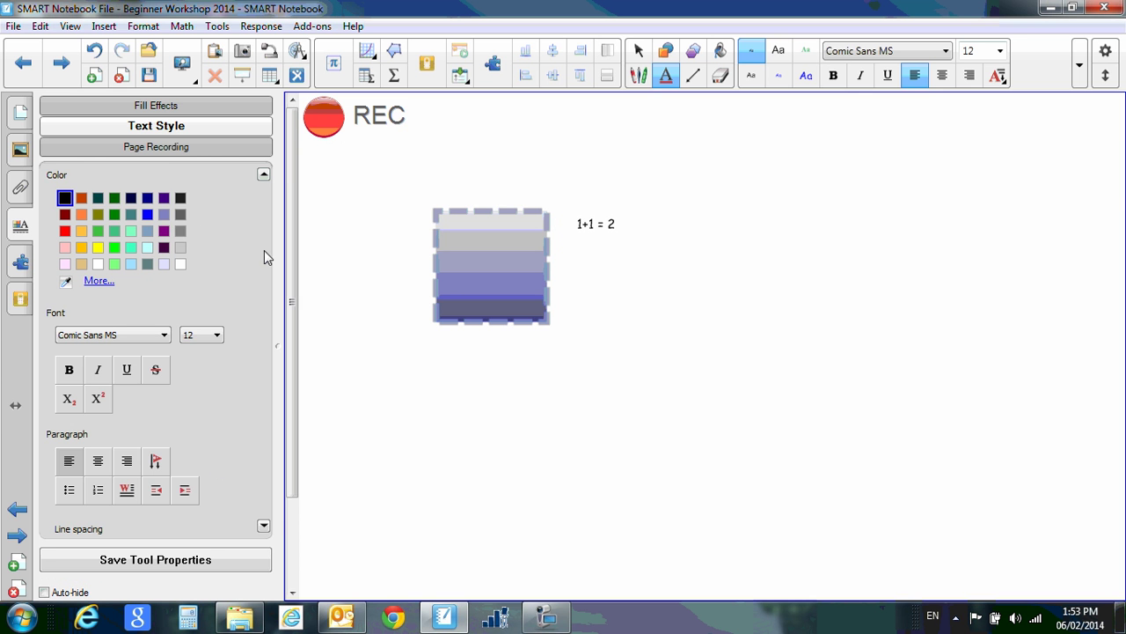
Stop the page recording and play it back on the page, closing the playback controls at the end.
left_click(198, 147)
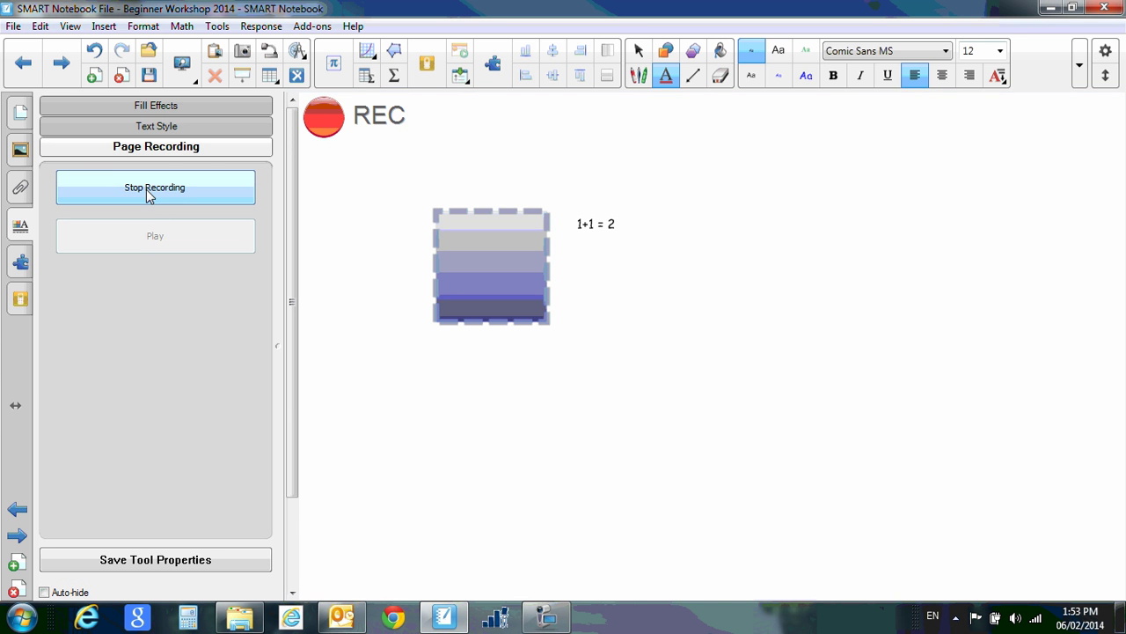
left_click(146, 189)
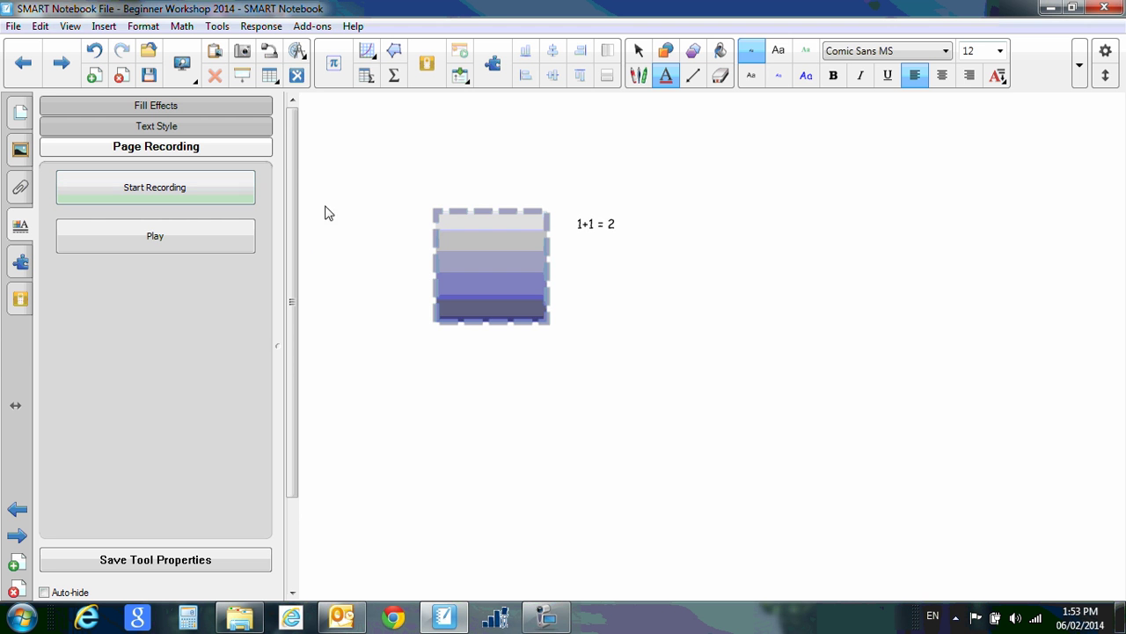
left_click_drag(294, 180, 296, 326)
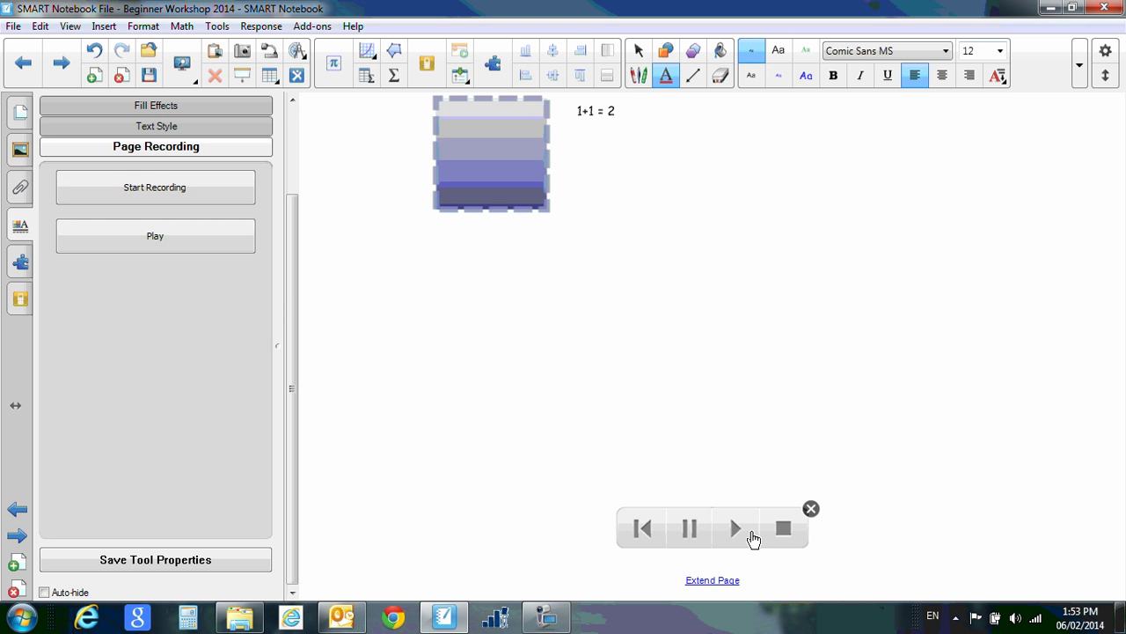
left_click(753, 539)
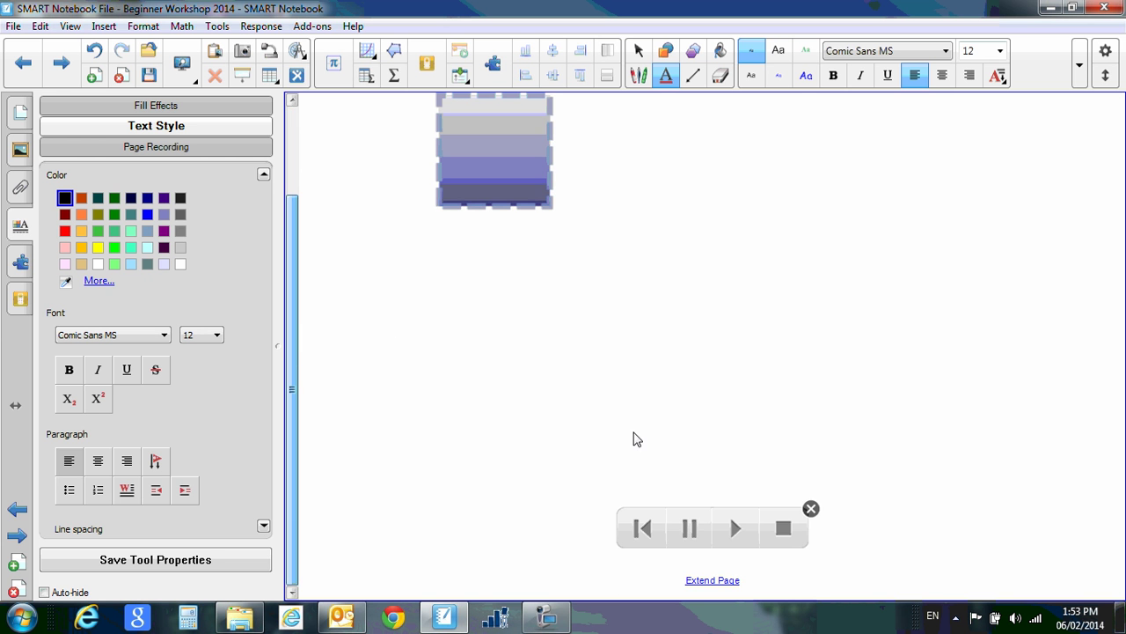
left_click(811, 510)
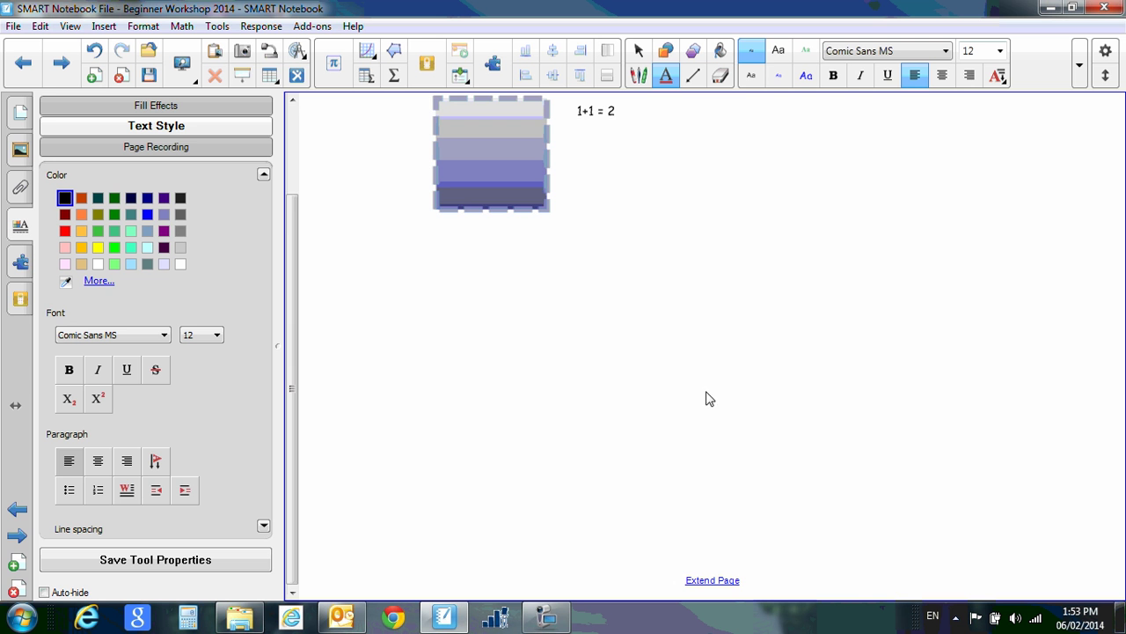
left_click_drag(294, 208, 297, 99)
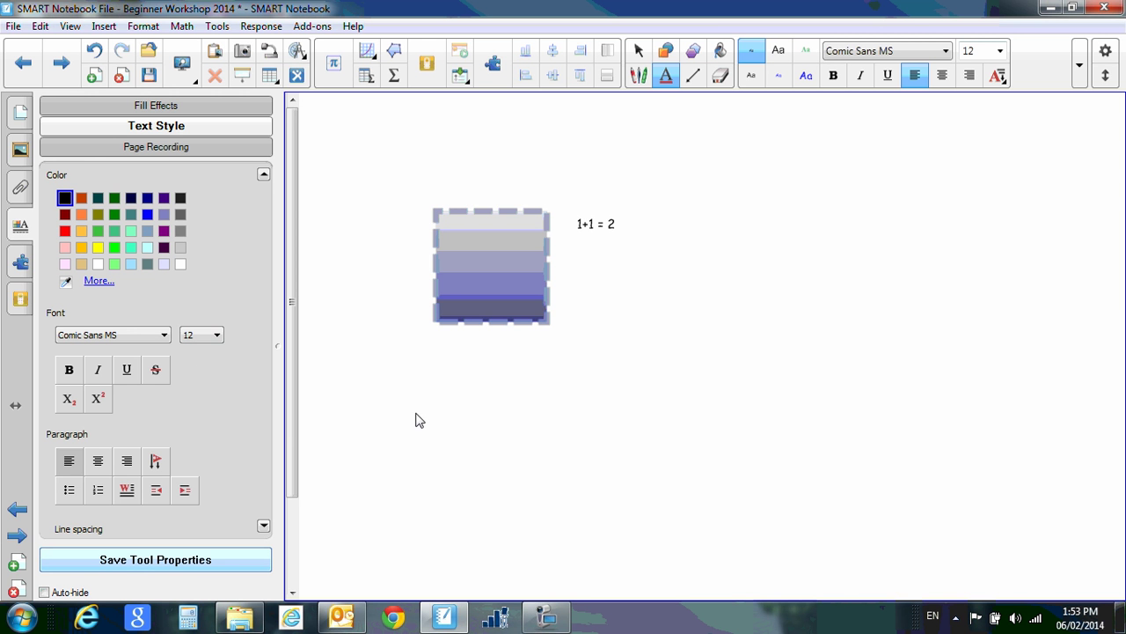
With no object selected, review the page recording and fill effects options.
left_click(639, 51)
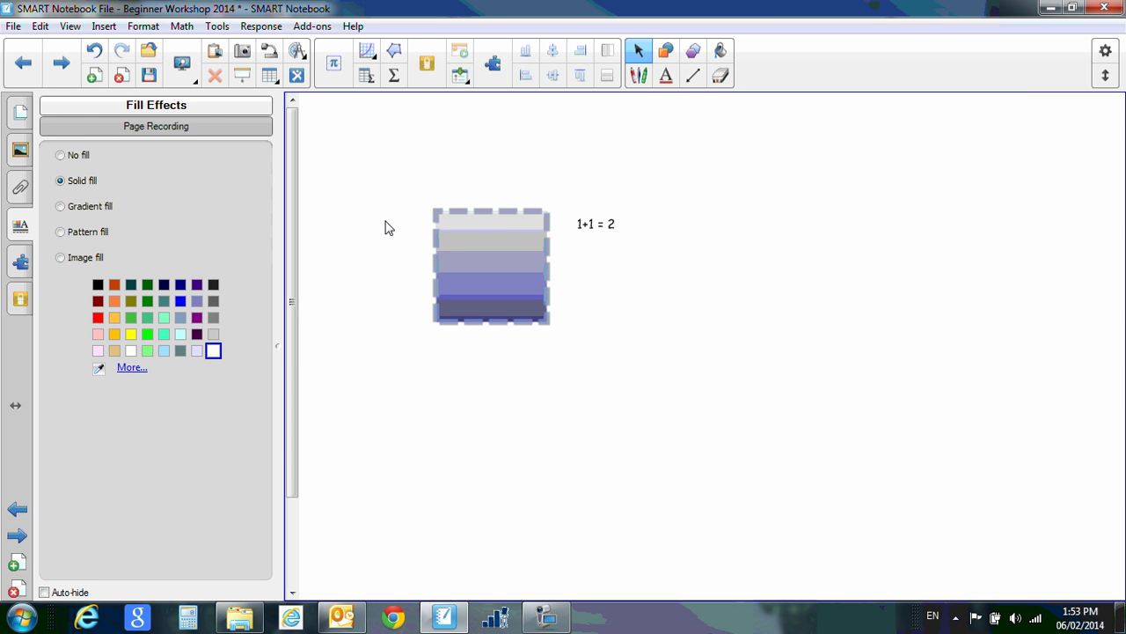
left_click(158, 127)
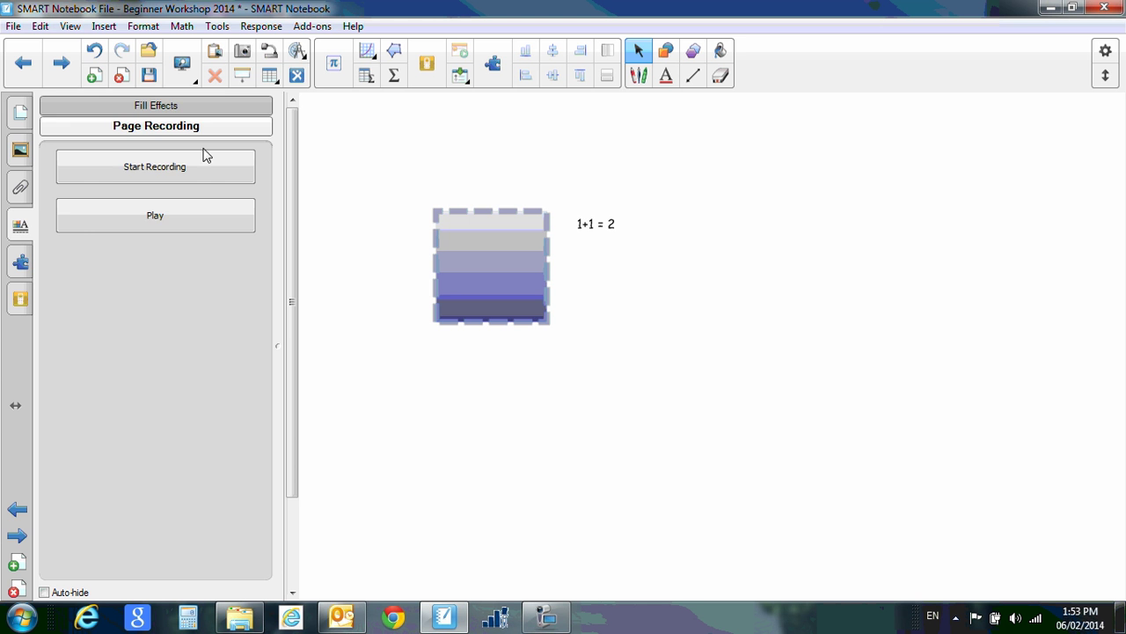
left_click(169, 104)
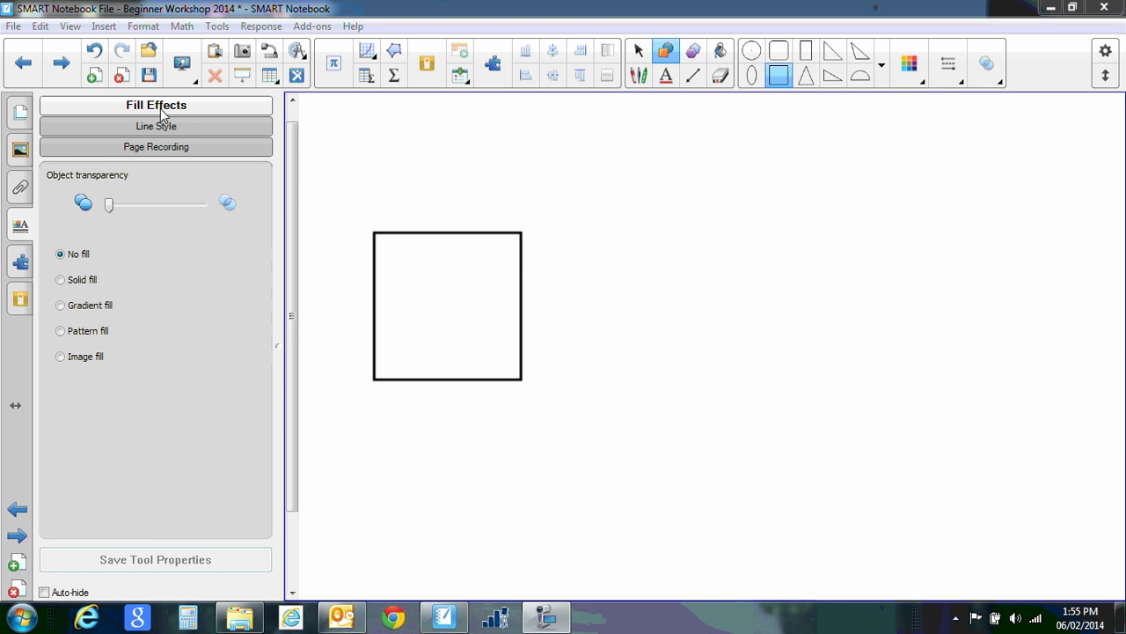
Select the unfilled square and give it a solid blue fill.
left_click(61, 280)
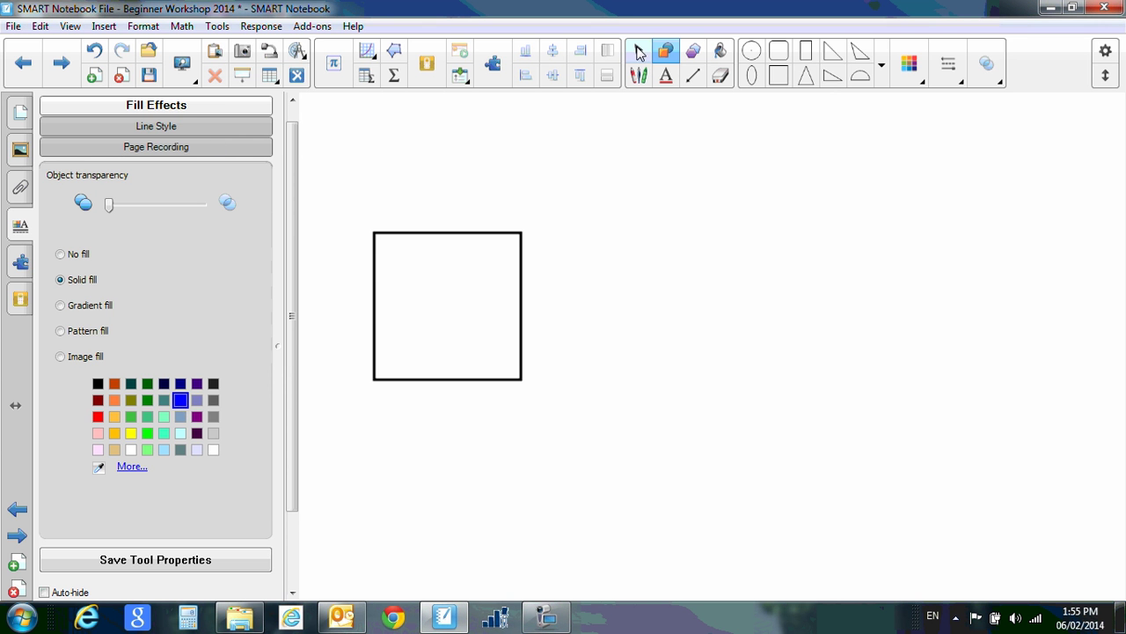
left_click(638, 50)
left_click_drag(448, 306, 537, 428)
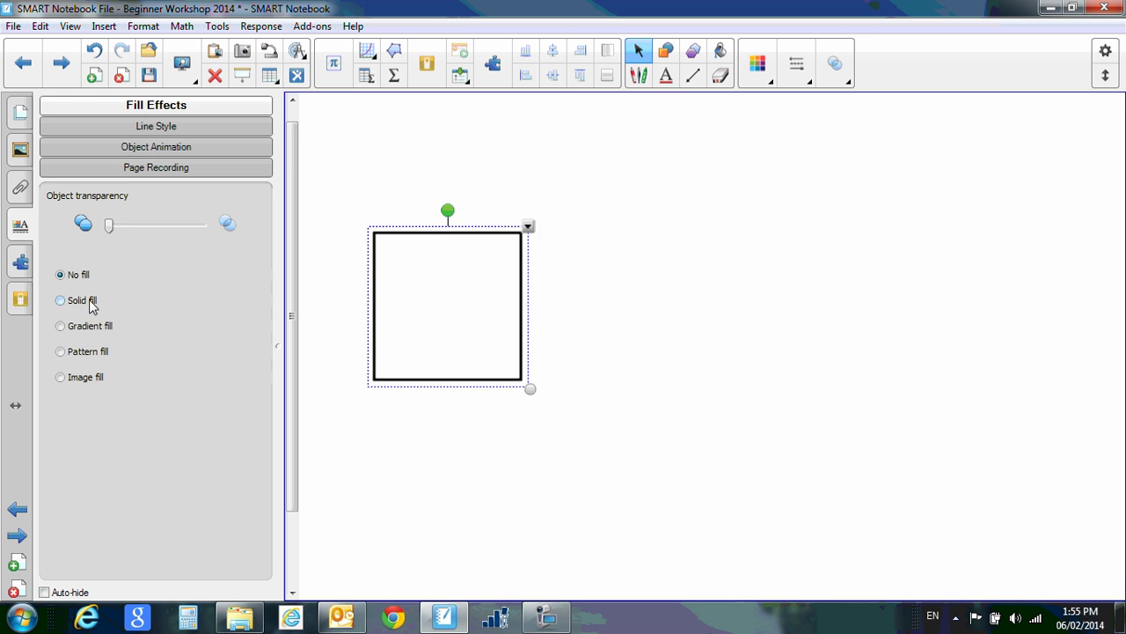
left_click(61, 300)
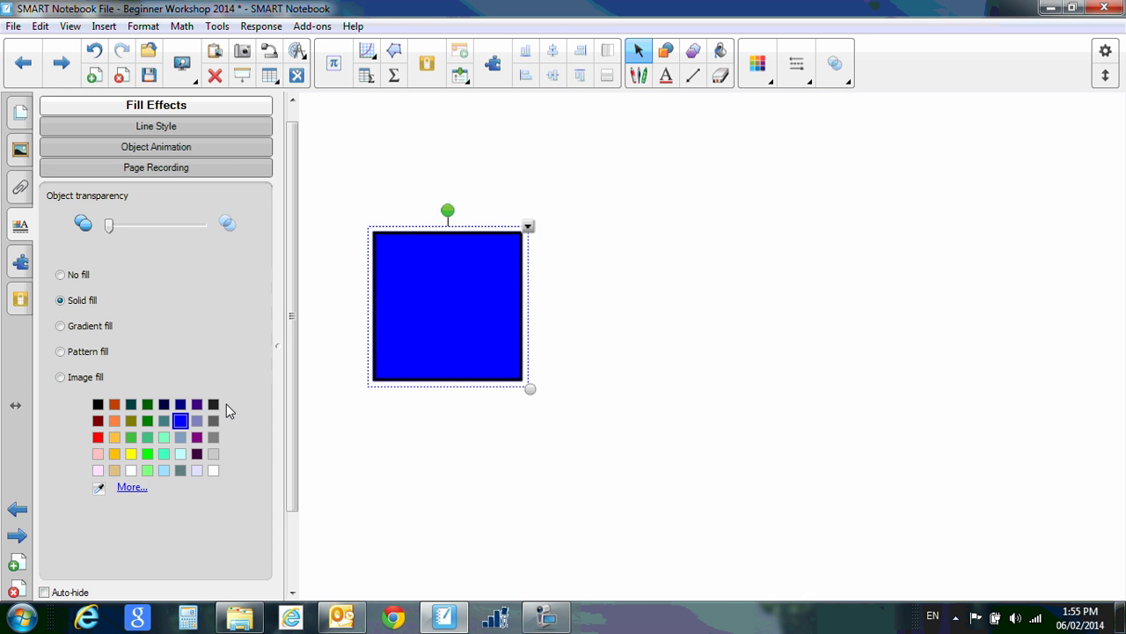
Shrink the blue square to about half its size and move it up and slightly to the right.
left_click_drag(529, 388, 452, 310)
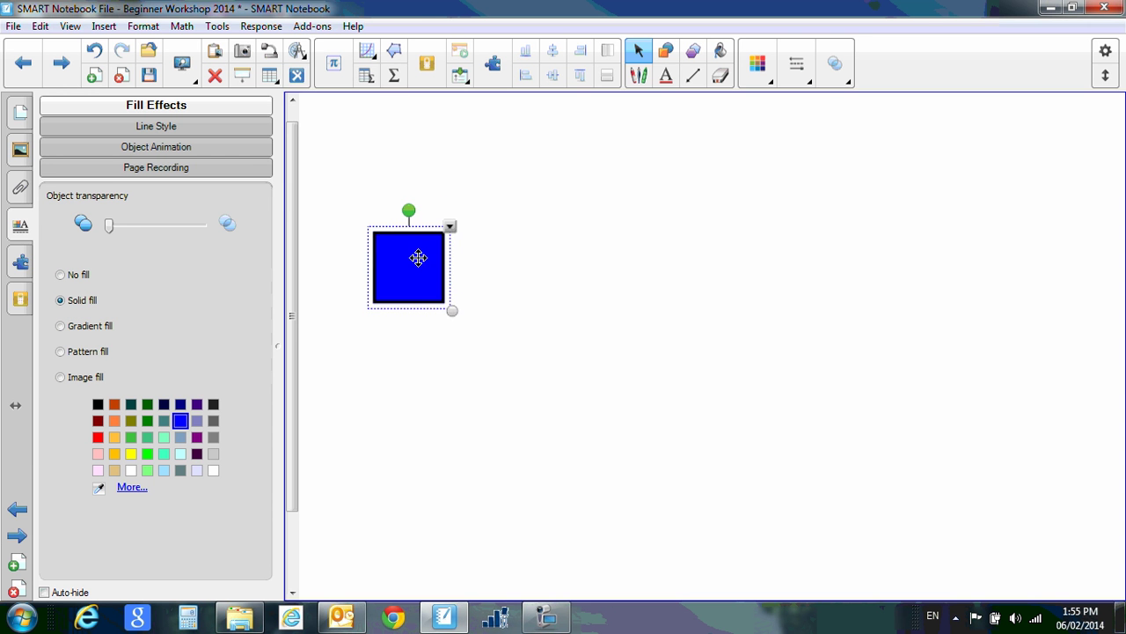
left_click_drag(418, 256, 444, 182)
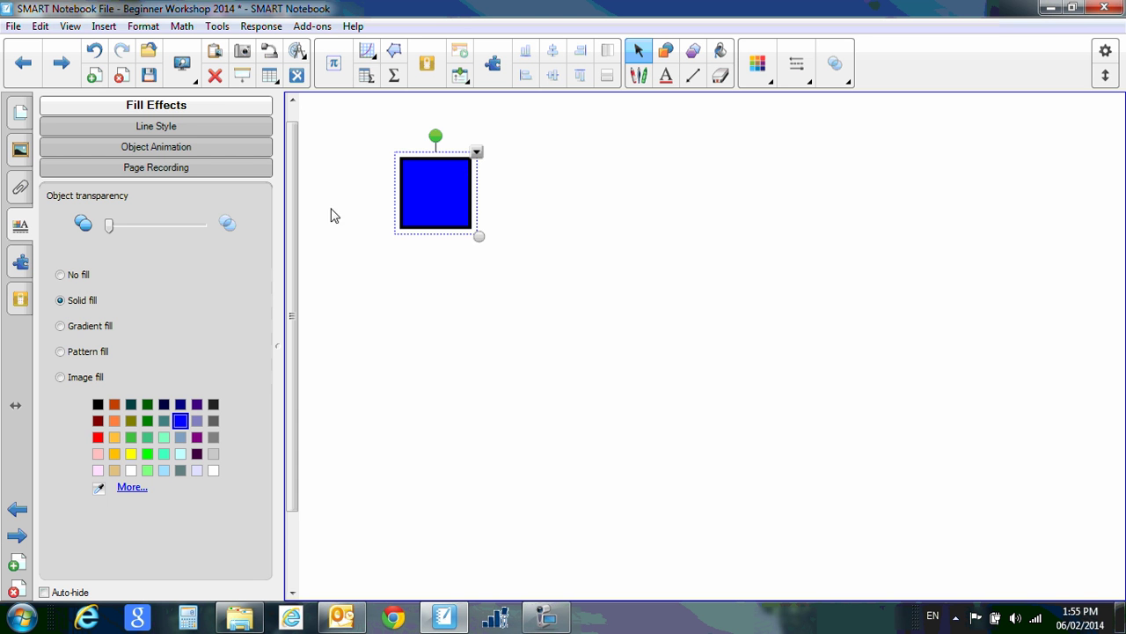
left_click(449, 262)
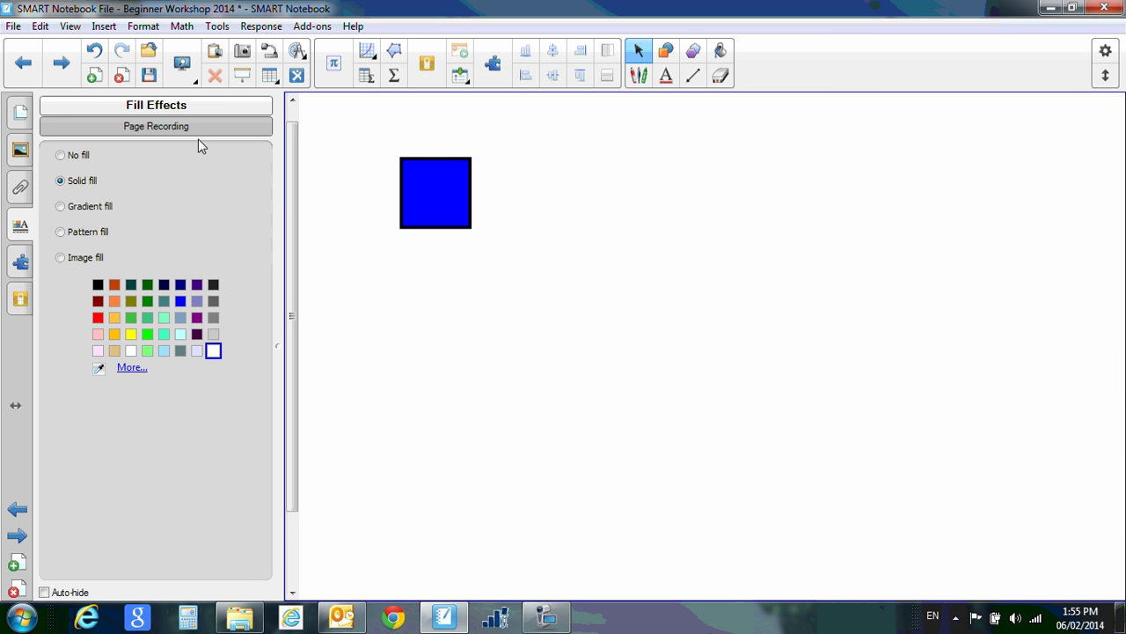
Set the square's outline to the thinnest line in blue, and view its object animation and page recording options.
left_click(421, 199)
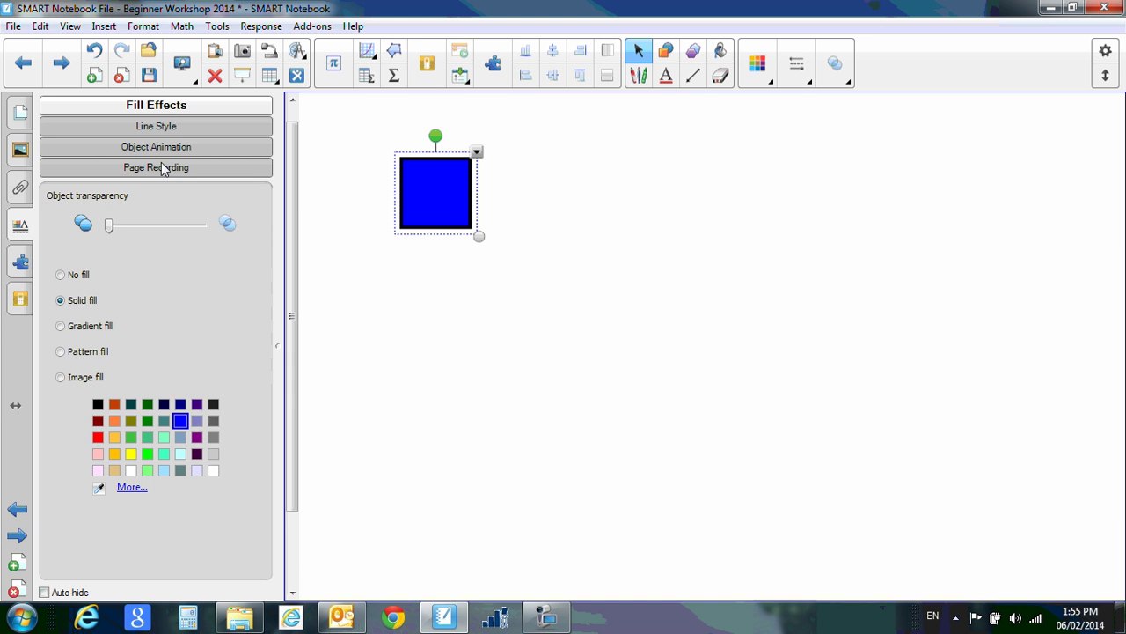
left_click(168, 127)
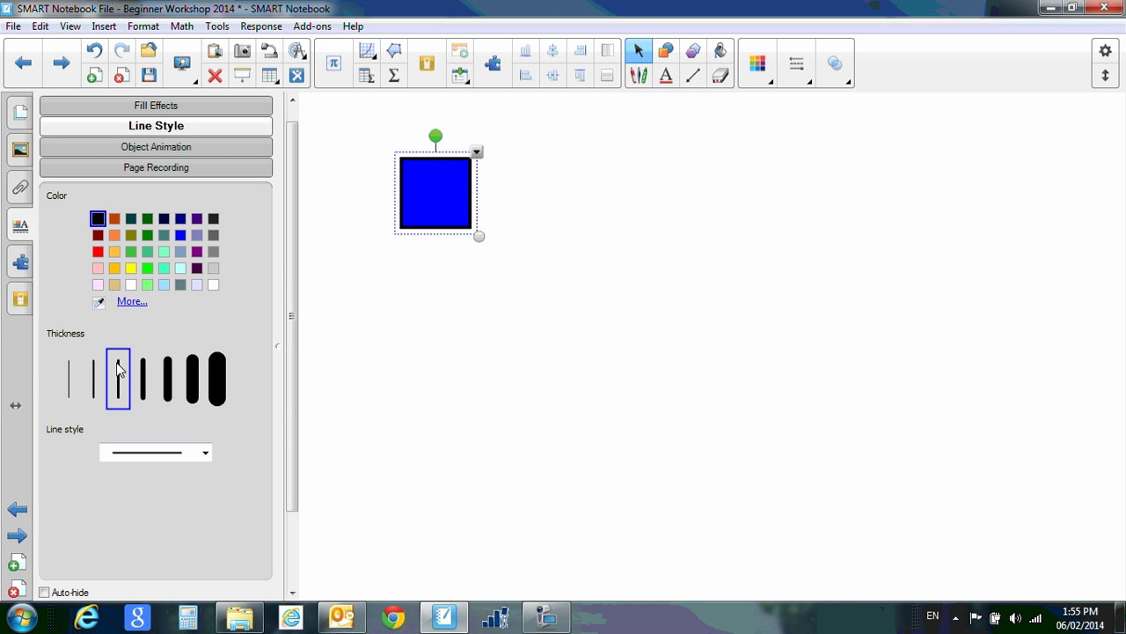
left_click(70, 380)
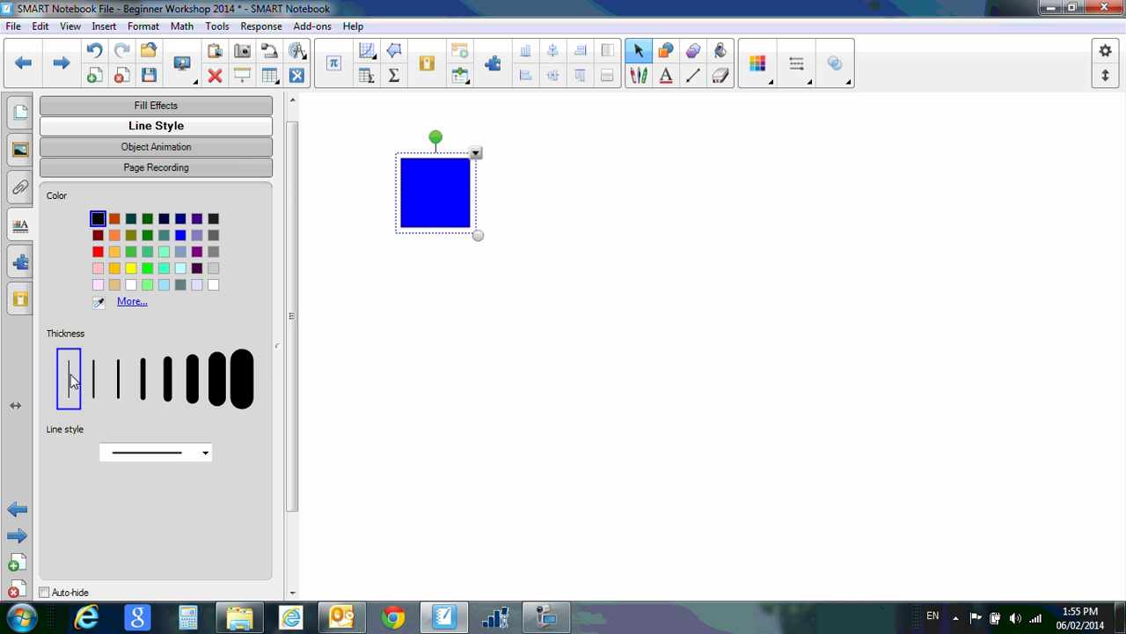
left_click(183, 235)
left_click(183, 153)
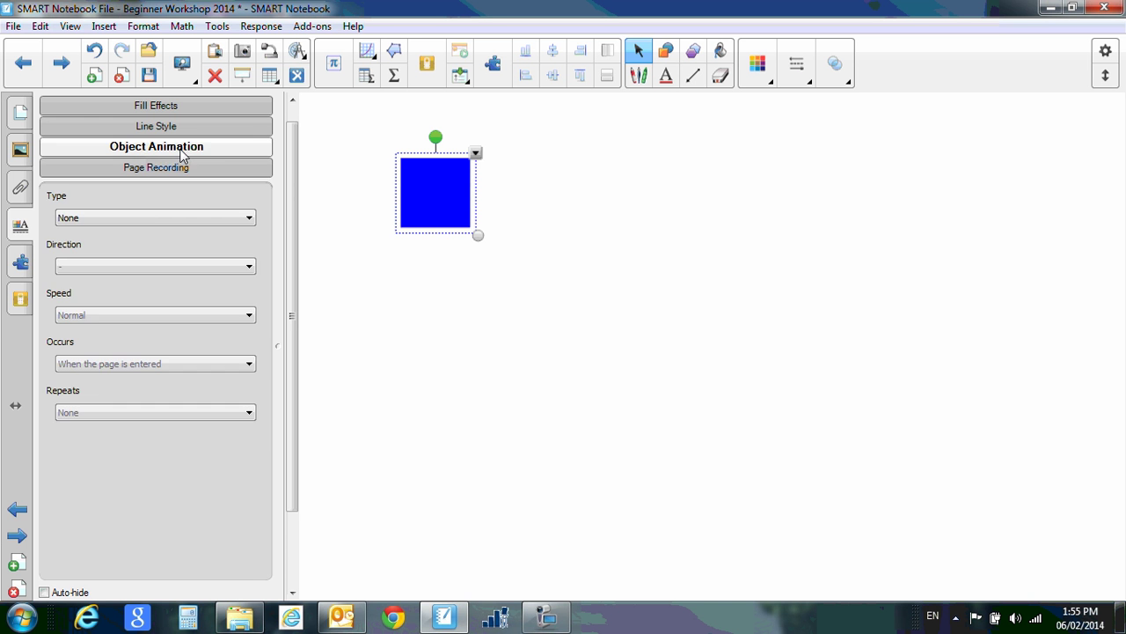
left_click(182, 171)
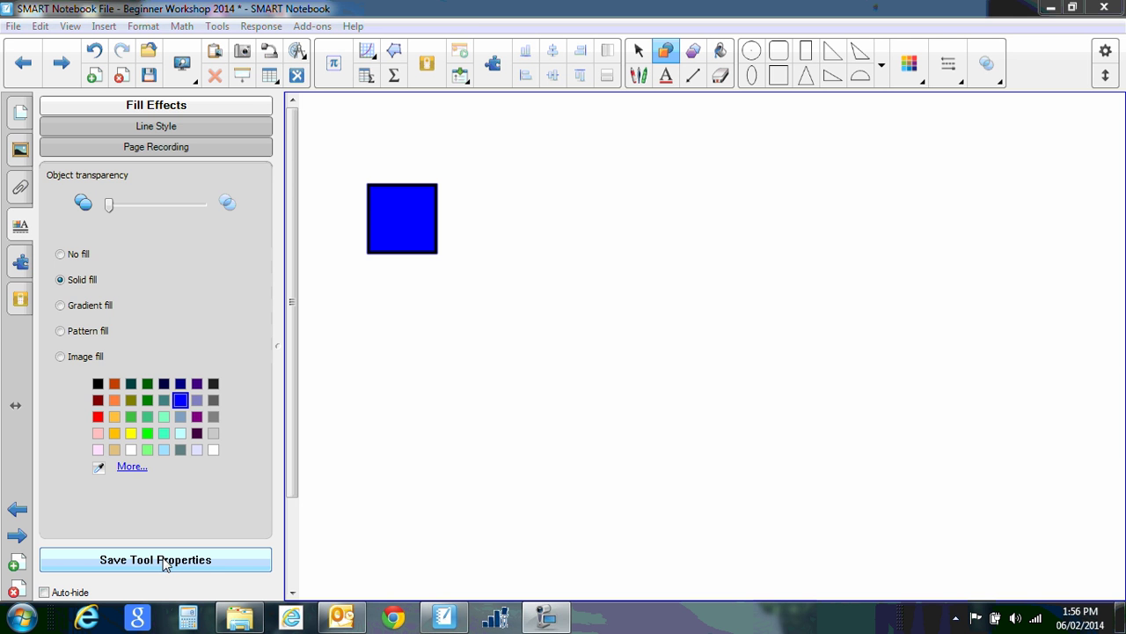
Save the solid blue fill as the square shape tool's properties and draw another blue square to the right of the first.
left_click(165, 560)
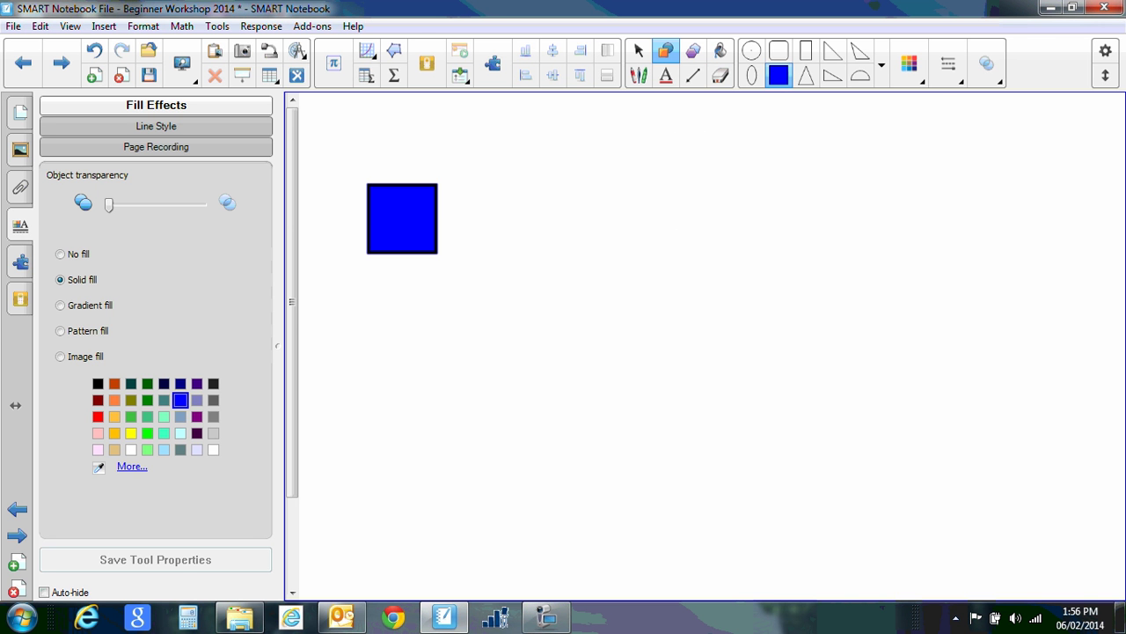
mouse_move(637, 122)
left_mouse_down()
mouse_move(674, 186)
mouse_move(742, 155)
left_mouse_up()
Draw a narrow unfilled triangle right of the squares and a small blue square just left of the triangle.
left_click(806, 75)
left_click_drag(824, 138, 870, 234)
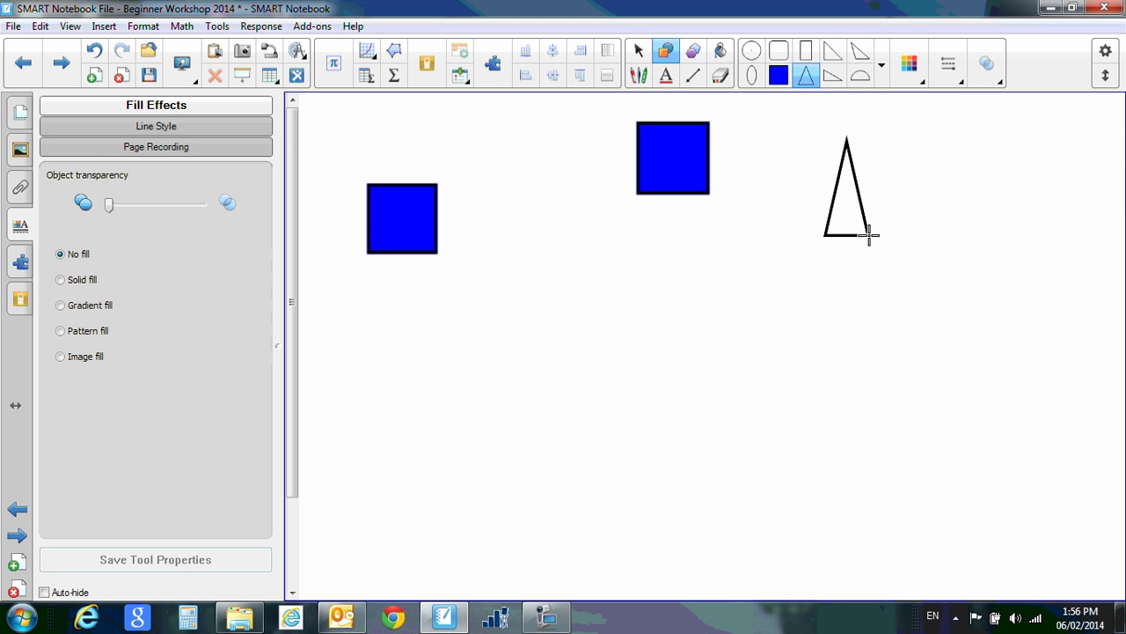
left_click(779, 78)
left_click_drag(768, 151, 788, 169)
left_click_drag(789, 209, 801, 211)
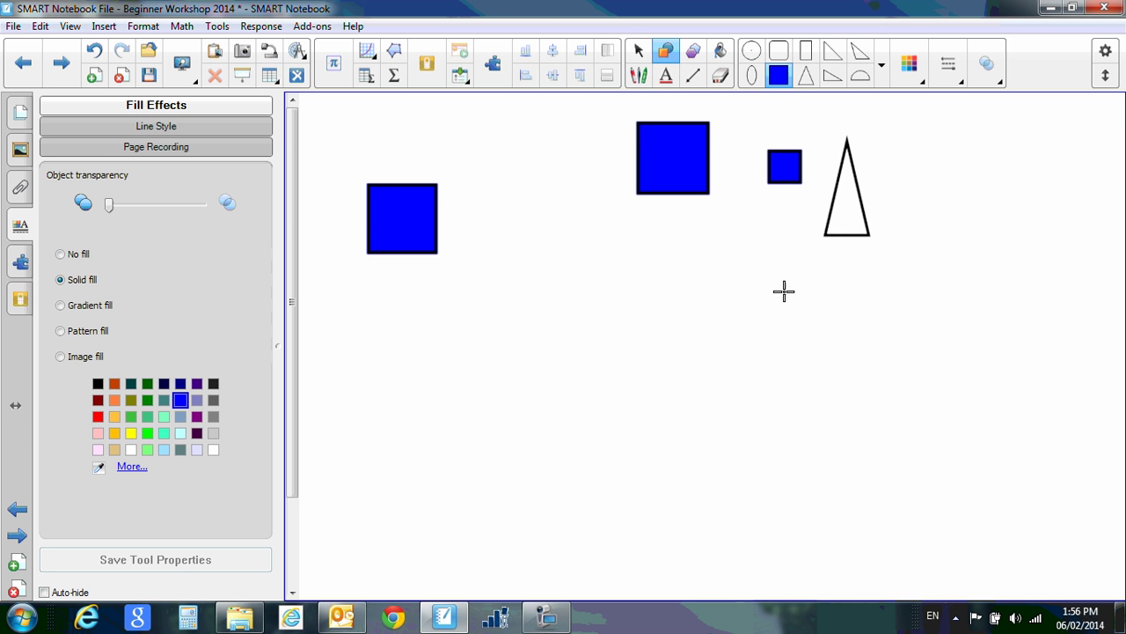